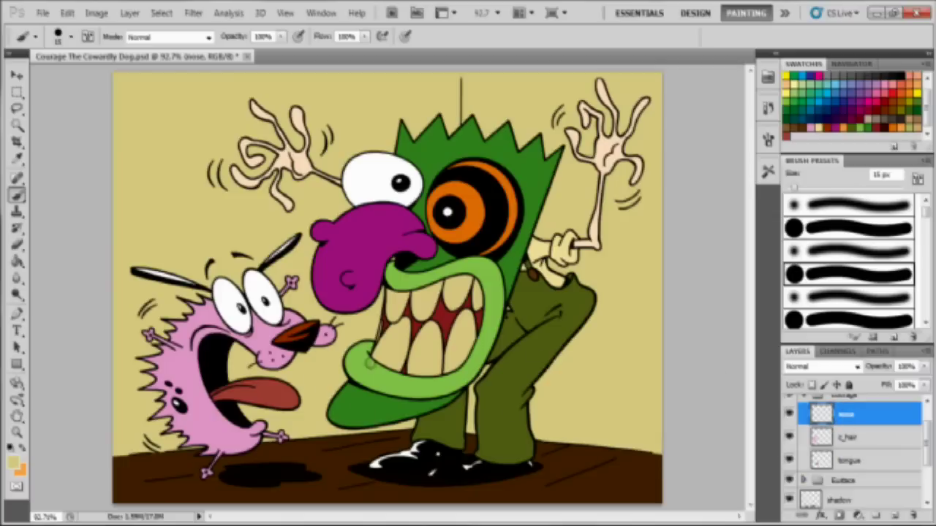
Look through the individual colour layers inside the courage and Eustace groups, collapsing each group when done
click(836, 438)
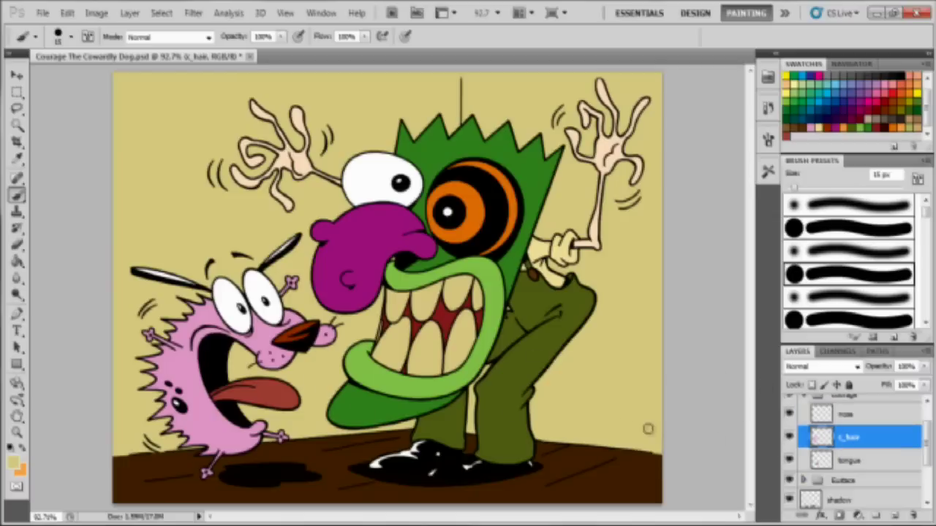
click(845, 462)
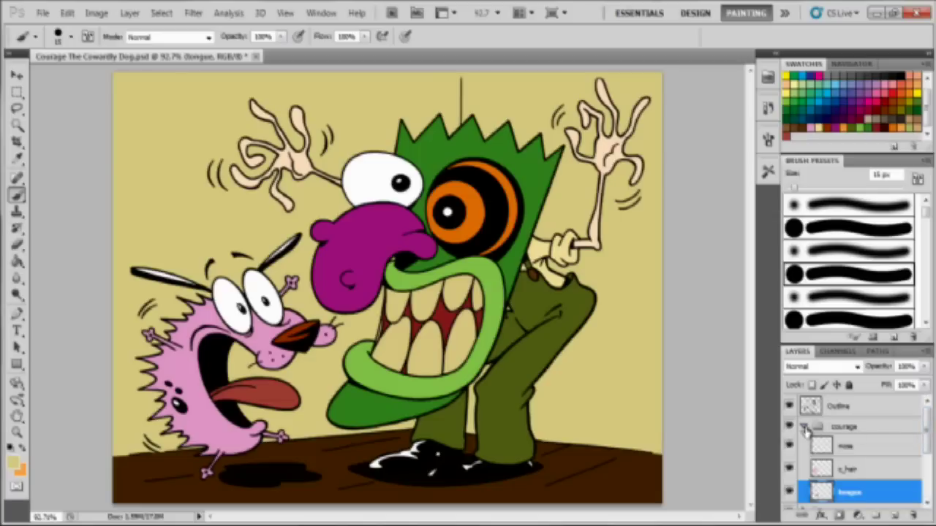
click(803, 428)
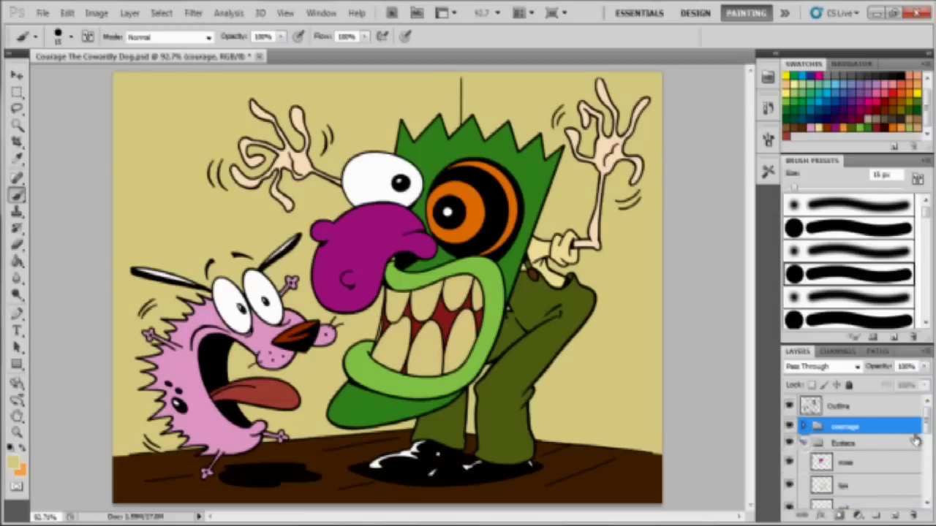
drag(926, 427, 926, 472)
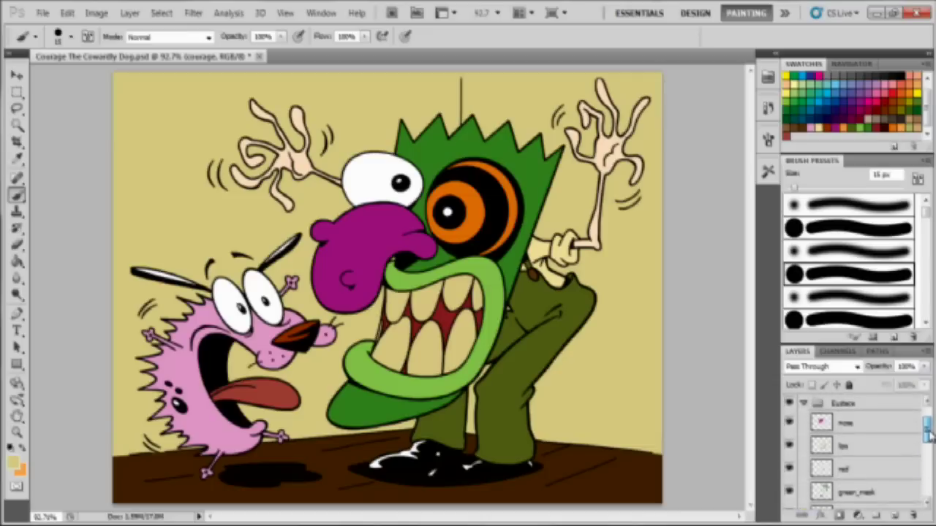
drag(927, 432, 923, 463)
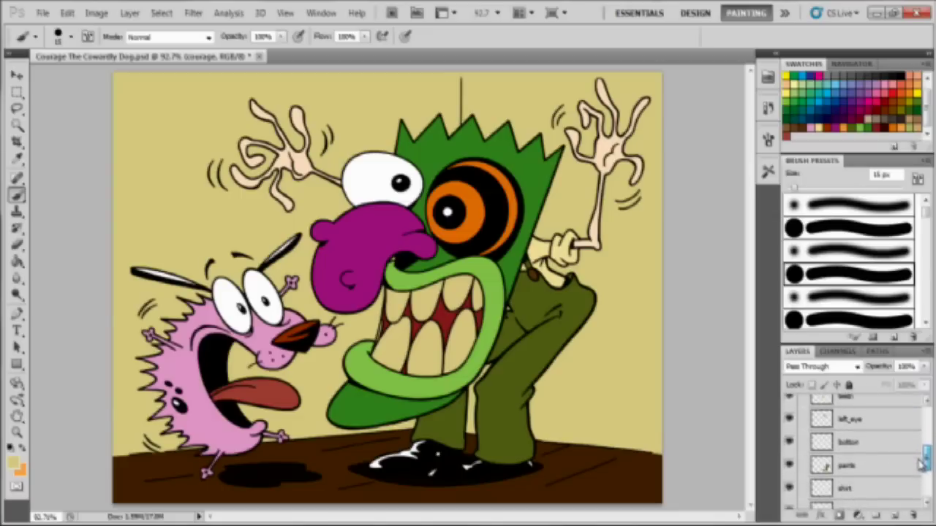
click(830, 414)
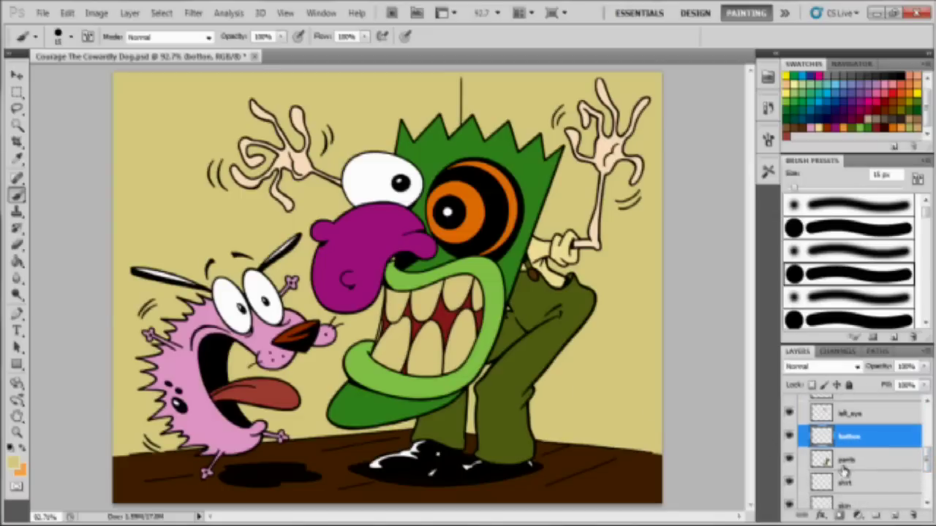
drag(927, 464, 928, 474)
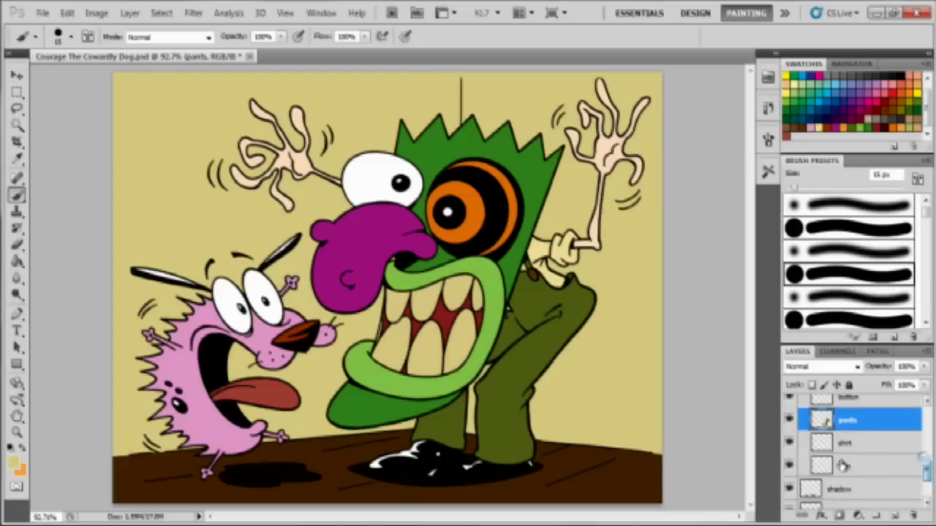
click(839, 445)
click(838, 467)
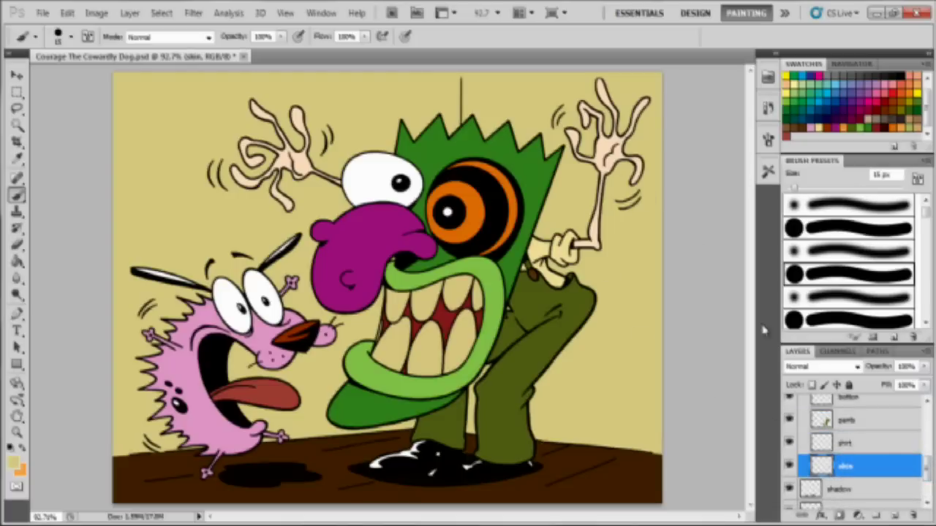
drag(927, 465, 926, 417)
click(805, 443)
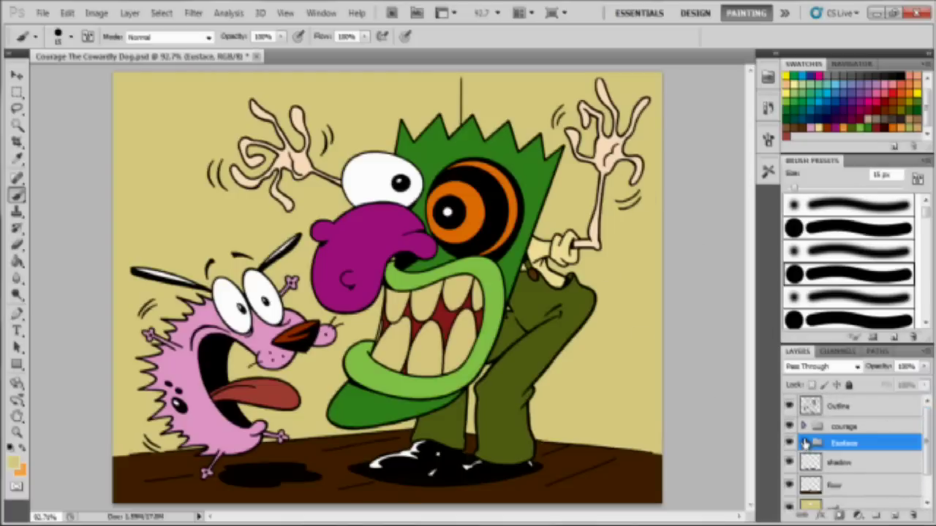
In the courage group, load the c_hair layer's pixels as a selection and hide the selection outline
click(803, 426)
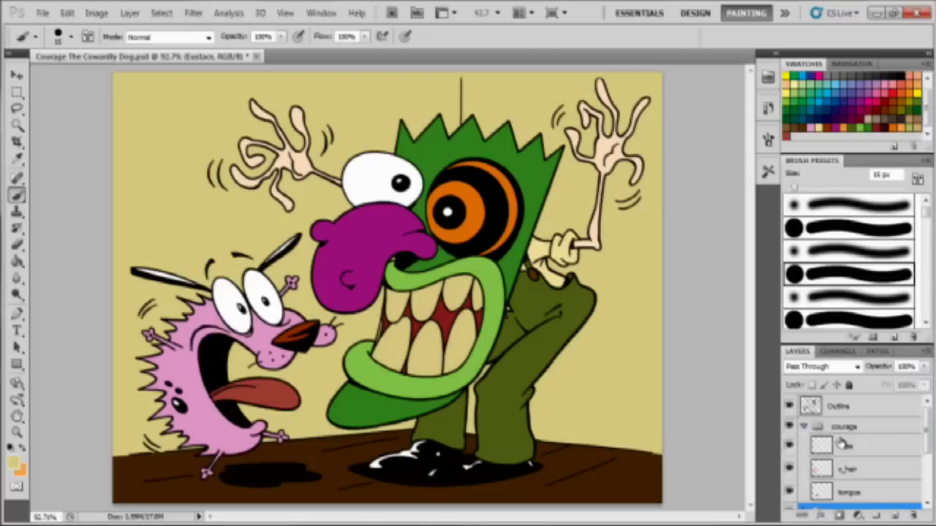
click(899, 431)
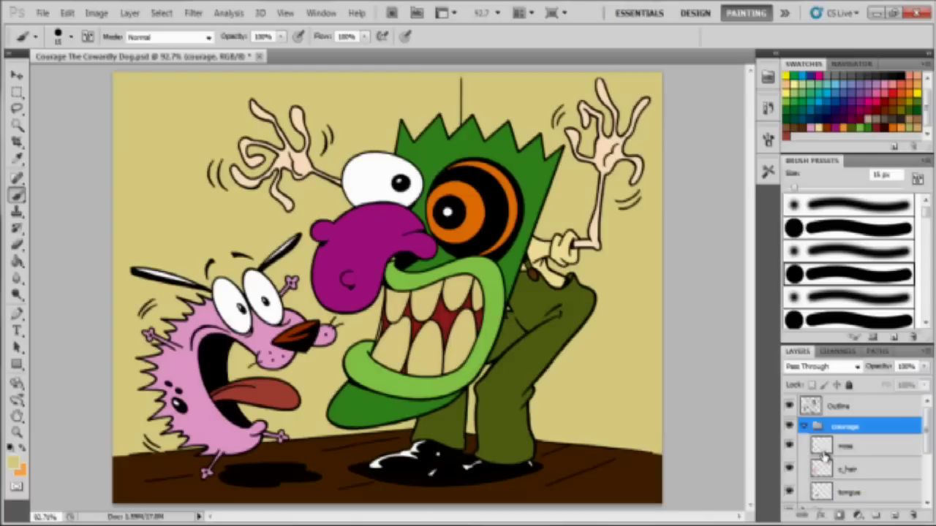
click(822, 471)
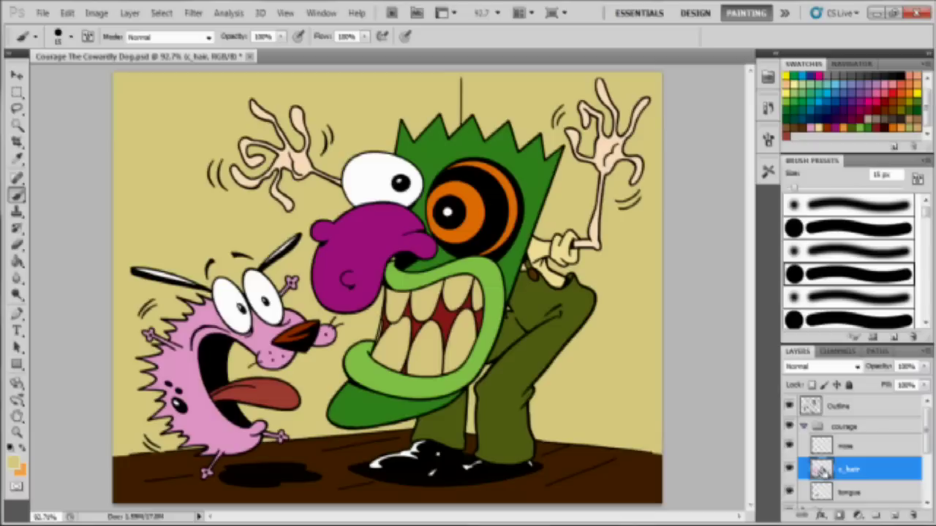
ctrl+click(821, 469)
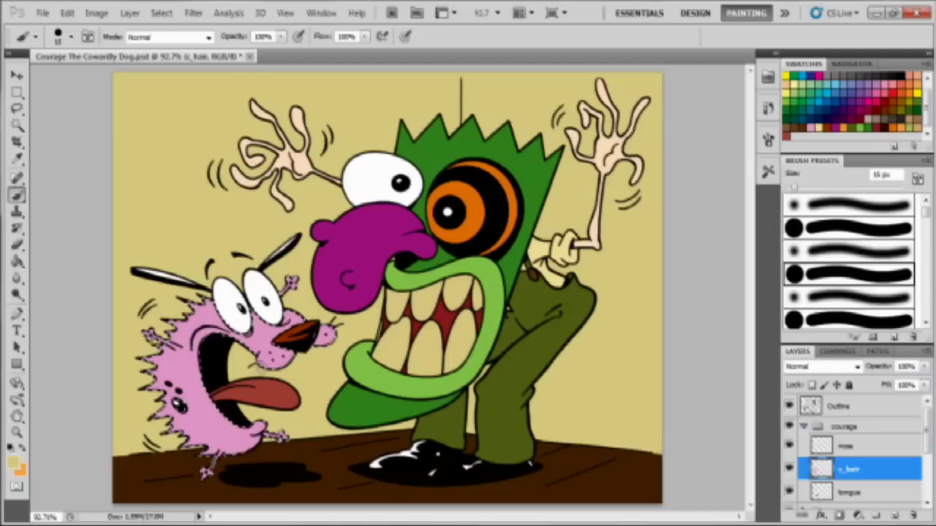
key(ctrl+d)
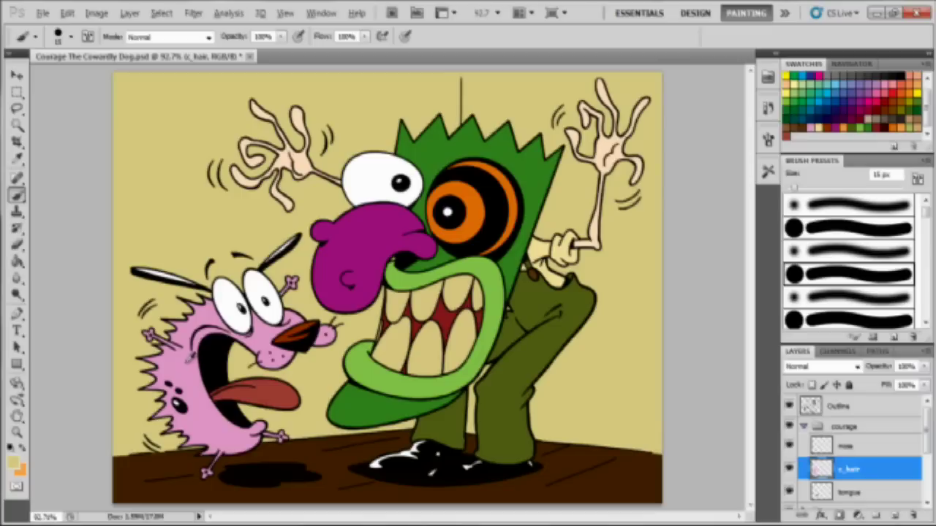
Sample the dog's pink fur and set the foreground colour to the darker shade #a35f89
alt+click(189, 354)
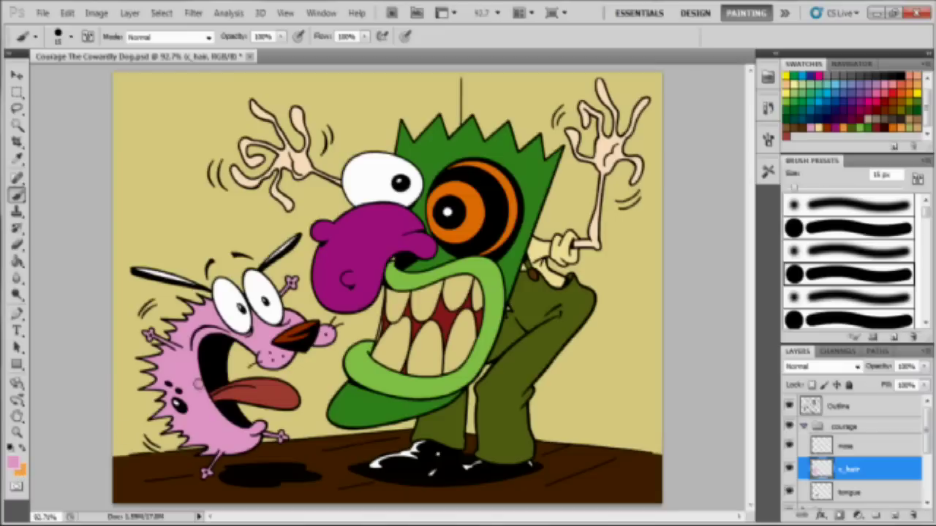
click(16, 465)
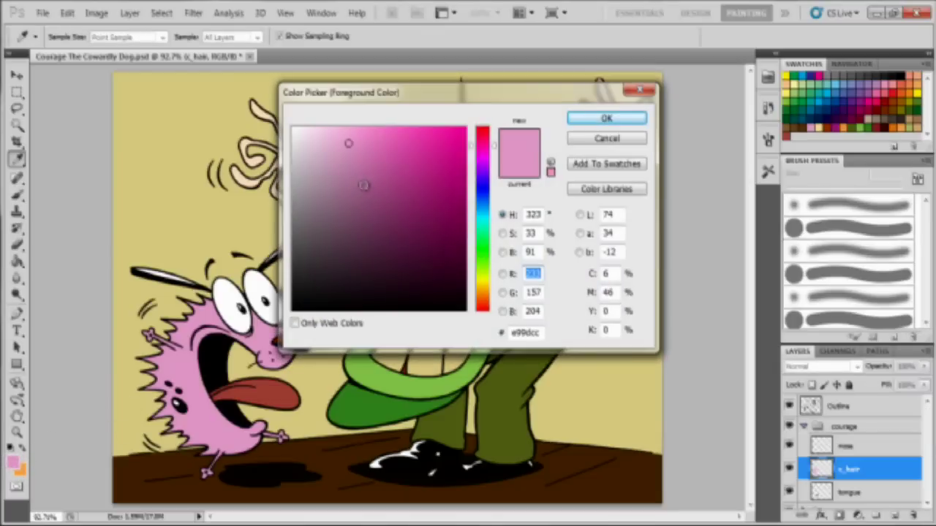
click(365, 193)
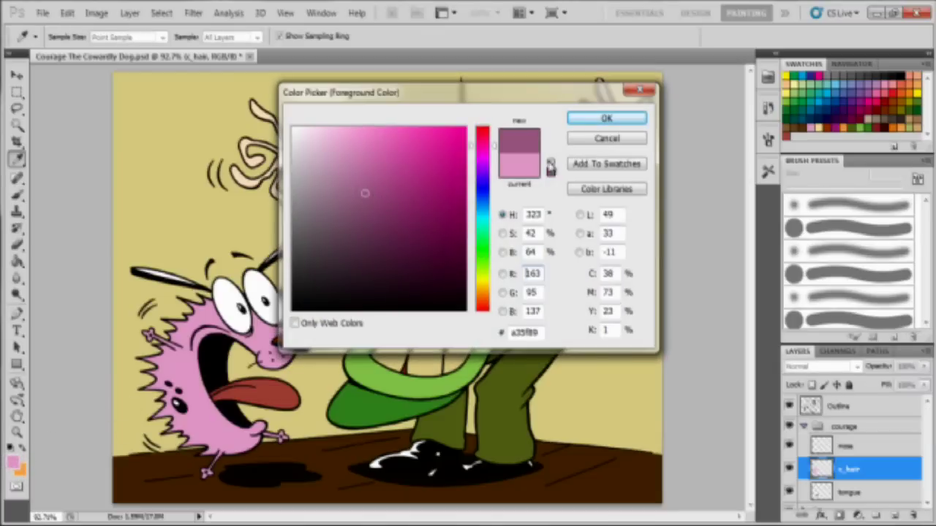
click(605, 119)
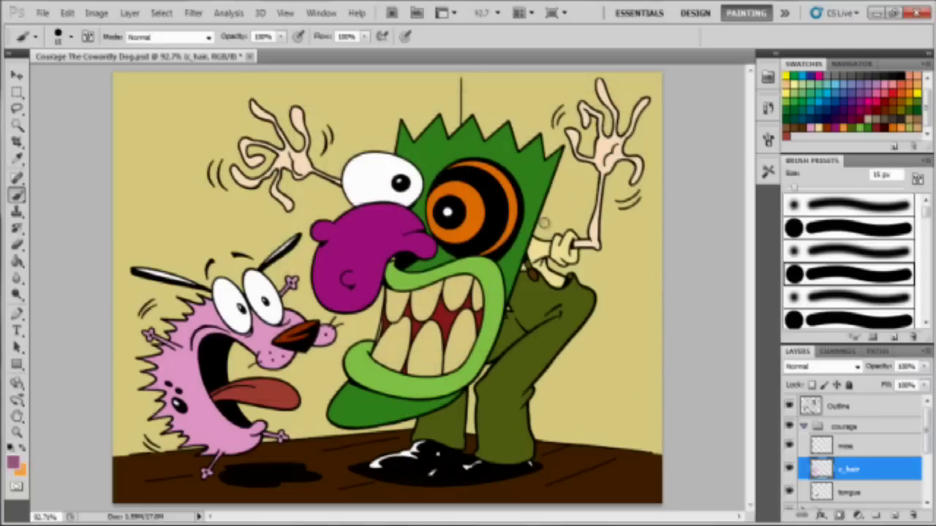
Choose a soft round brush at 0% hardness and 40 px, and paint dark shading on the dog's snout
click(59, 40)
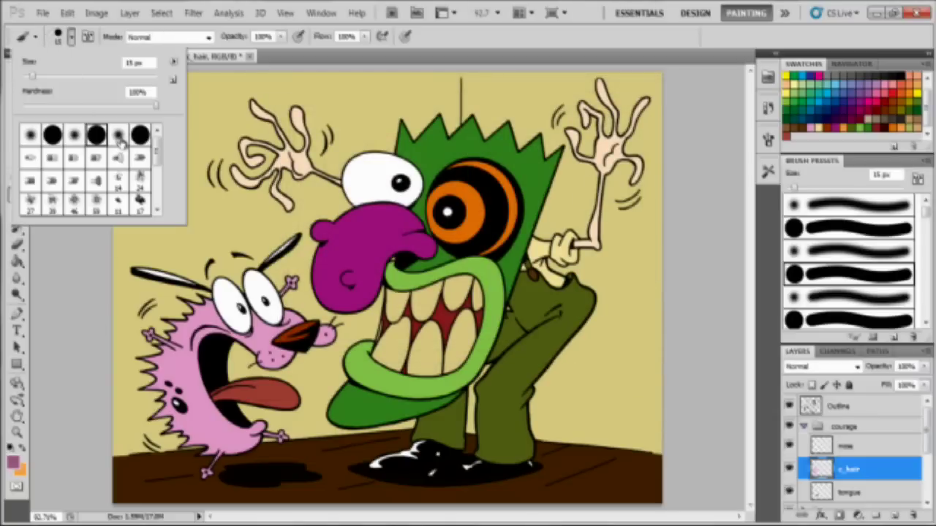
click(119, 135)
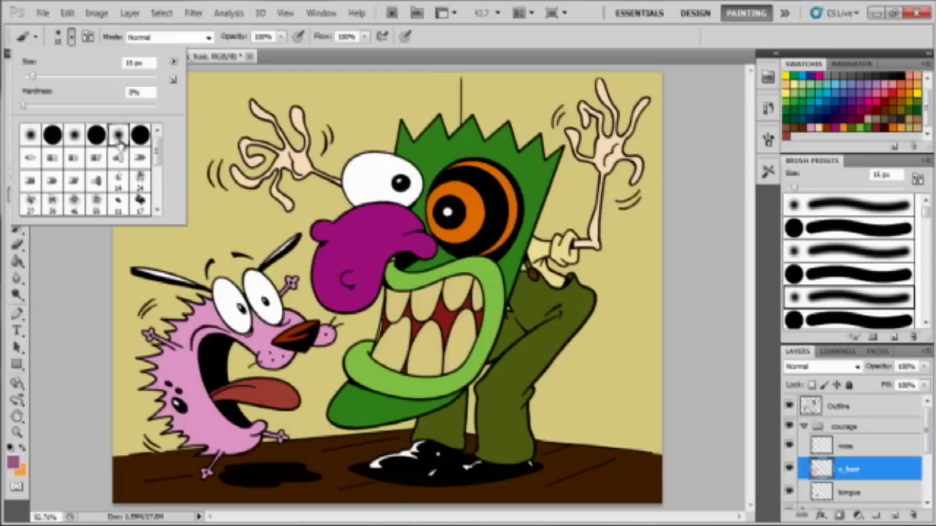
click(76, 283)
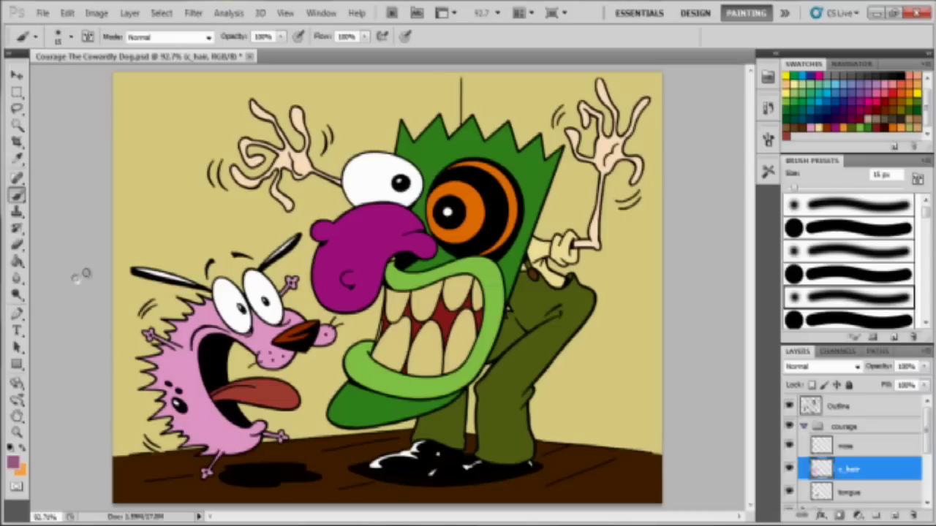
key(bracketright)
key(bracketright)
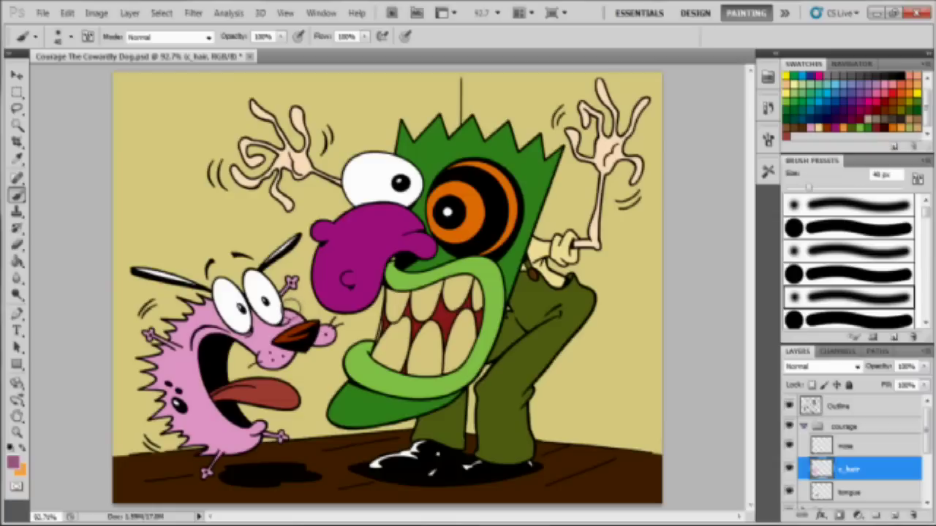
drag(293, 313, 289, 320)
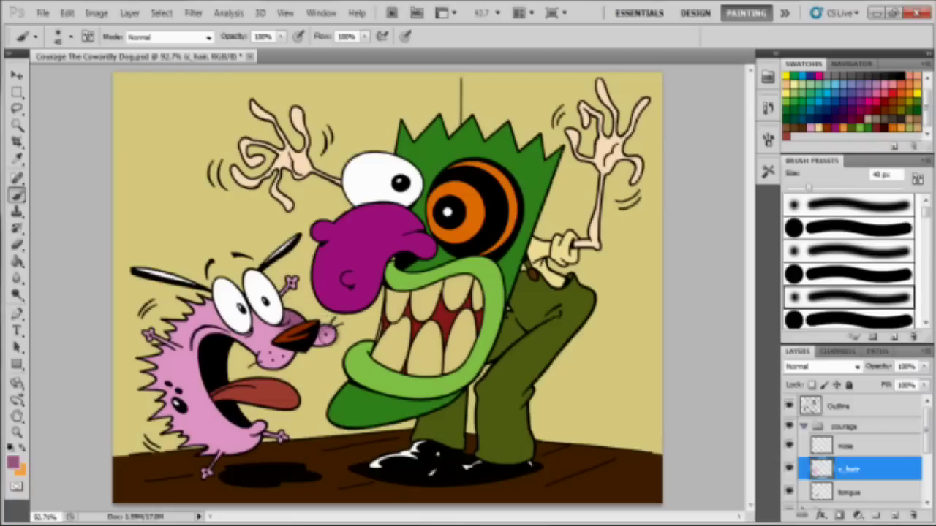
drag(329, 337, 320, 346)
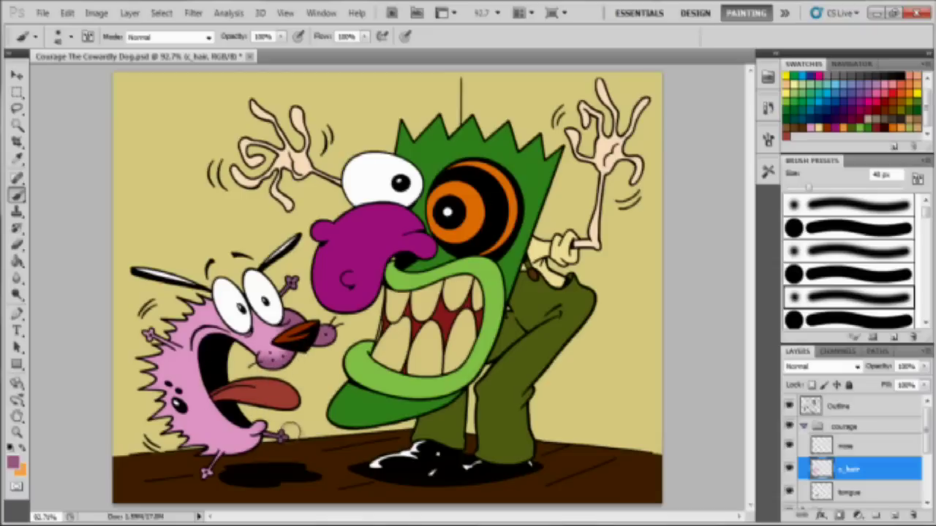
Keep the shadow colour as background, resample the pink fur and set the foreground to the lighter pink #ffc1e7
click(24, 448)
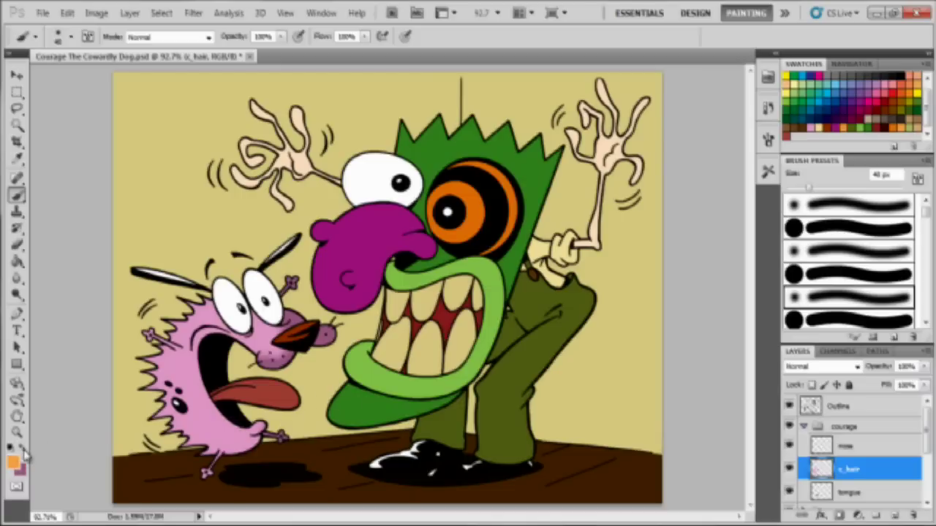
click(23, 449)
click(24, 449)
click(24, 449)
click(25, 449)
alt+click(181, 370)
key(i)
click(13, 461)
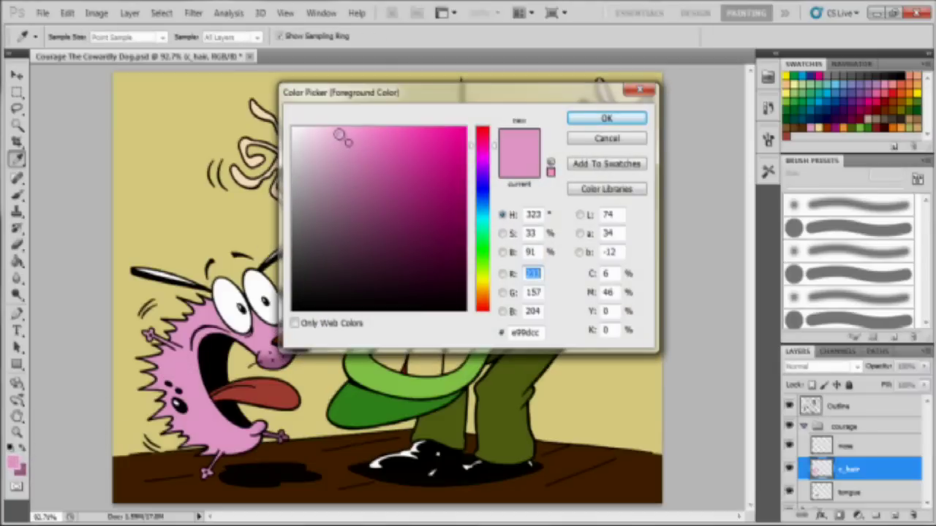
drag(338, 134, 334, 126)
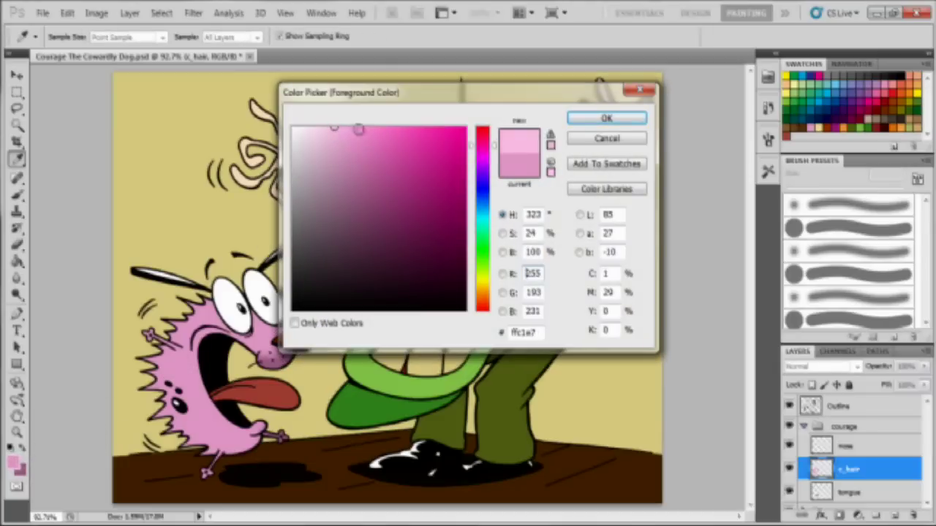
click(604, 119)
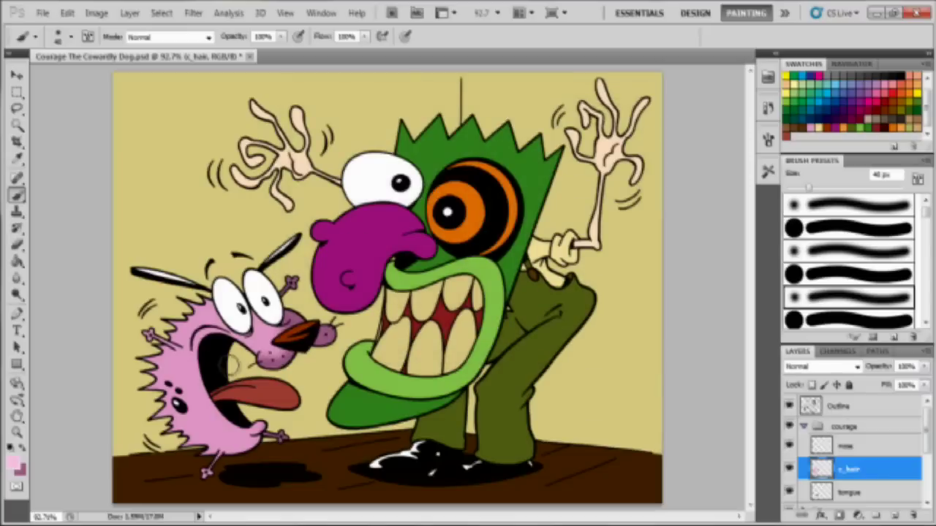
Paint light pink highlights on the dog's face and body, adjusting the soft brush size as needed
drag(252, 337, 263, 330)
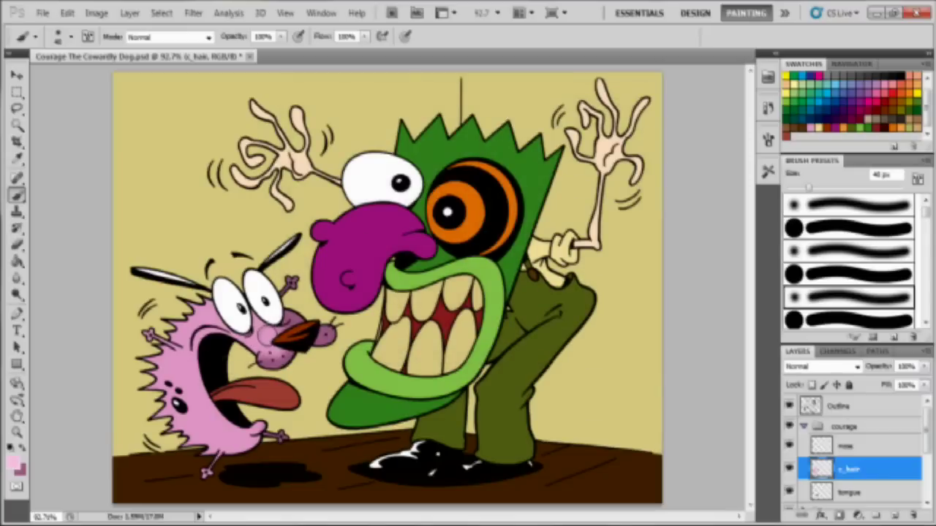
key([)
key([)
key(bracketright)
drag(272, 347, 257, 348)
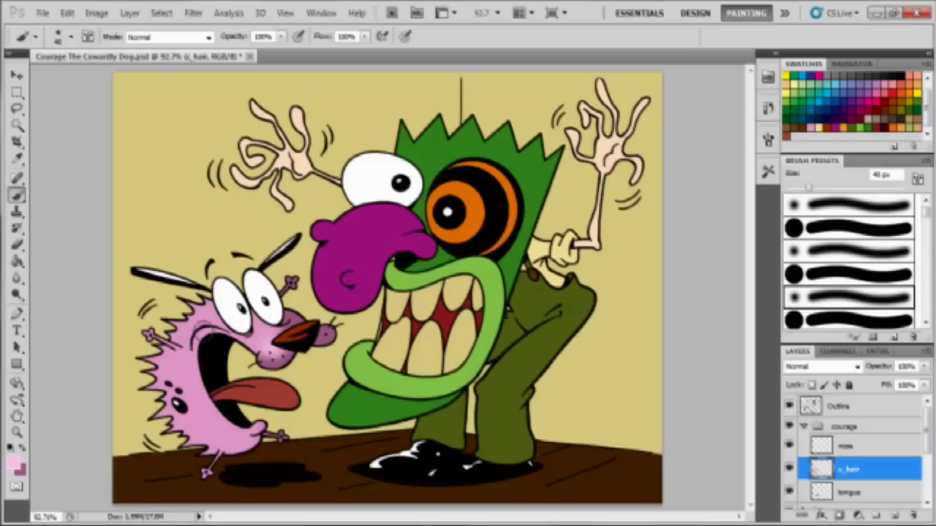
key(bracketleft)
key(bracketleft)
key(bracketleft)
key(bracketright)
key(bracketright)
key(bracketright)
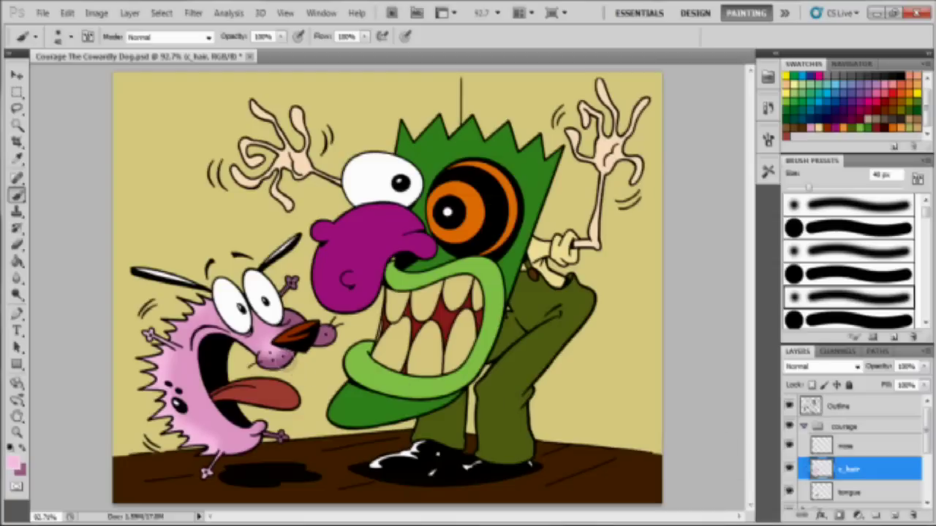
Switch to the tongue layer, try a loose light pink stroke across the artwork without a selection, and undo it
click(825, 494)
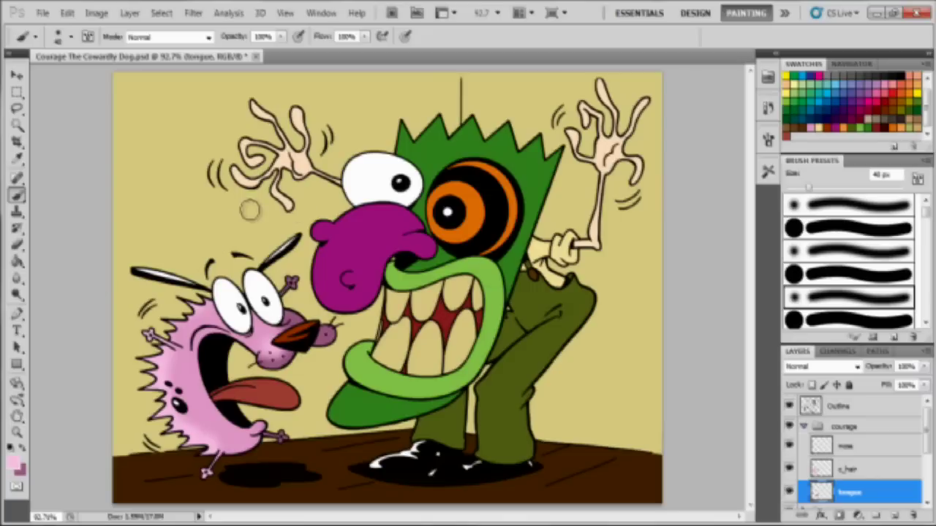
mouse_move(249, 209)
mouse_down()
mouse_move(227, 232)
mouse_move(304, 245)
mouse_move(359, 324)
mouse_move(366, 381)
mouse_move(289, 416)
mouse_move(396, 324)
mouse_move(390, 372)
mouse_move(439, 367)
mouse_up()
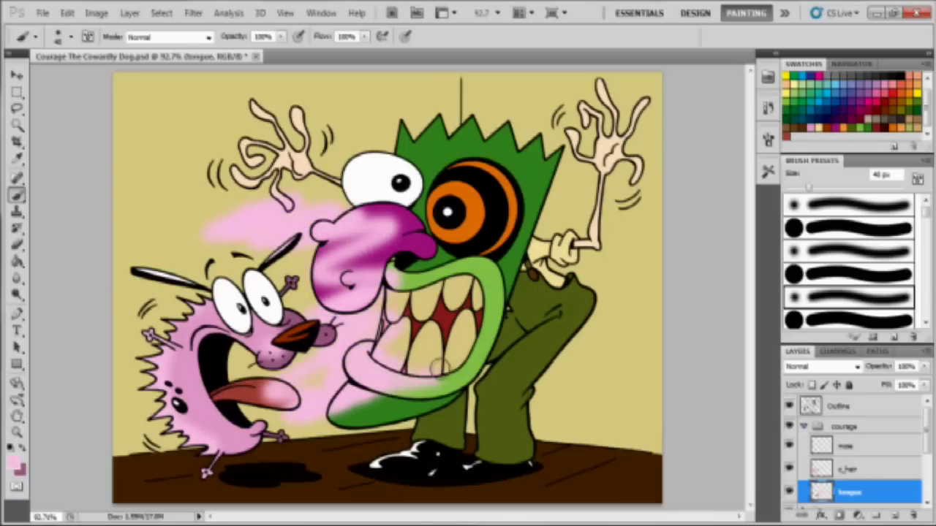
key(ctrl+z)
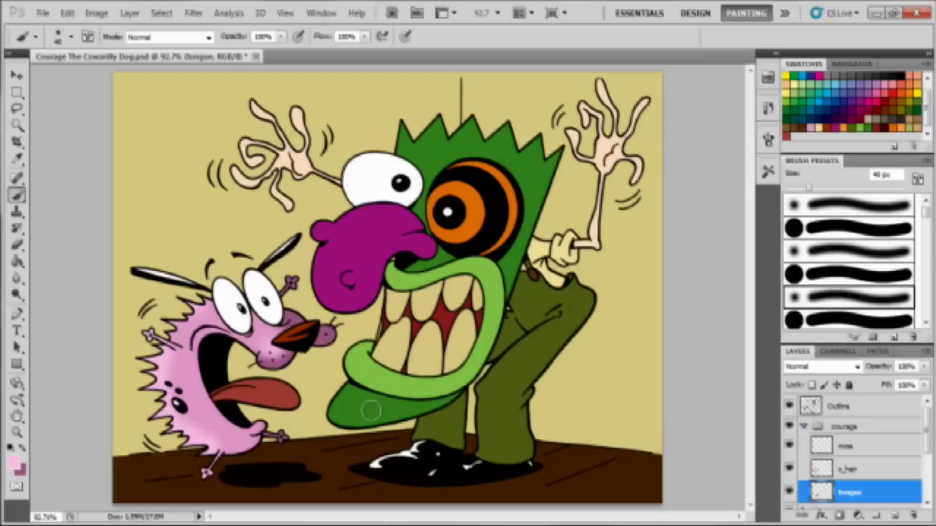
Load the tongue layer's pixels as a selection with its outline hidden, and sample the tongue's red as foreground colour
ctrl+click(822, 493)
key(ctrl+h)
key(i)
click(275, 389)
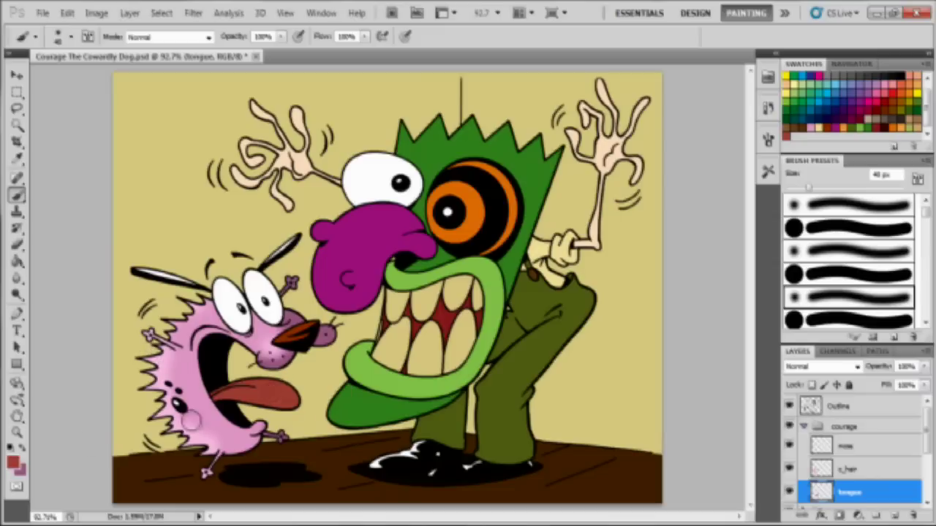
Set the foreground to dark red #6c241d and paint a soft shadow along the edge of the dog's tongue
click(14, 464)
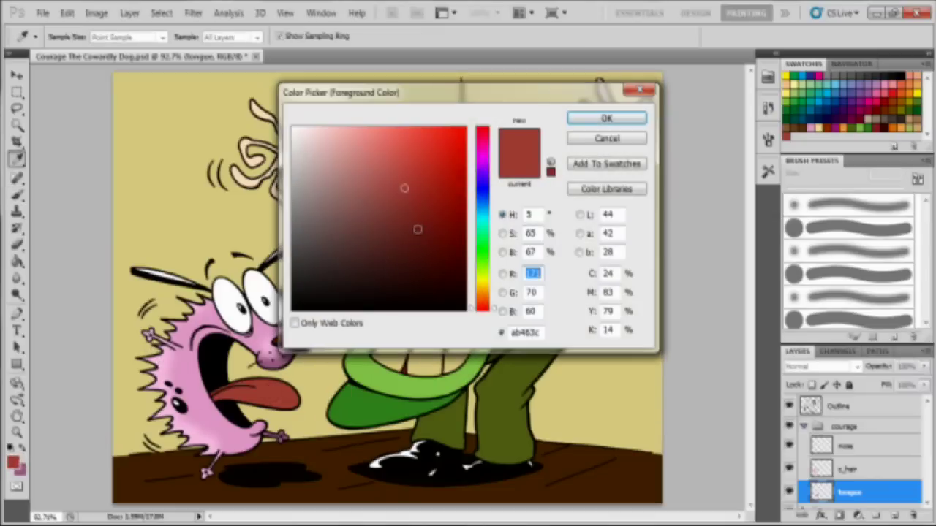
click(420, 232)
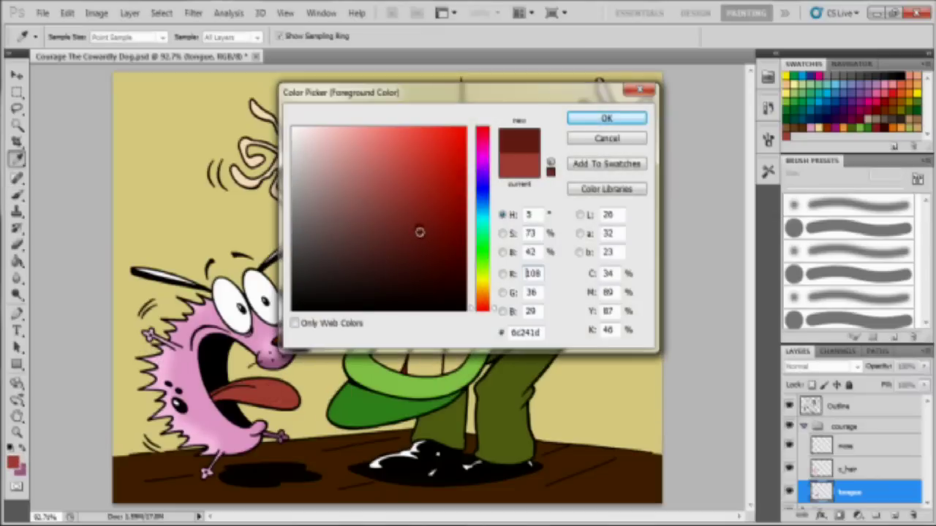
click(606, 118)
key(b)
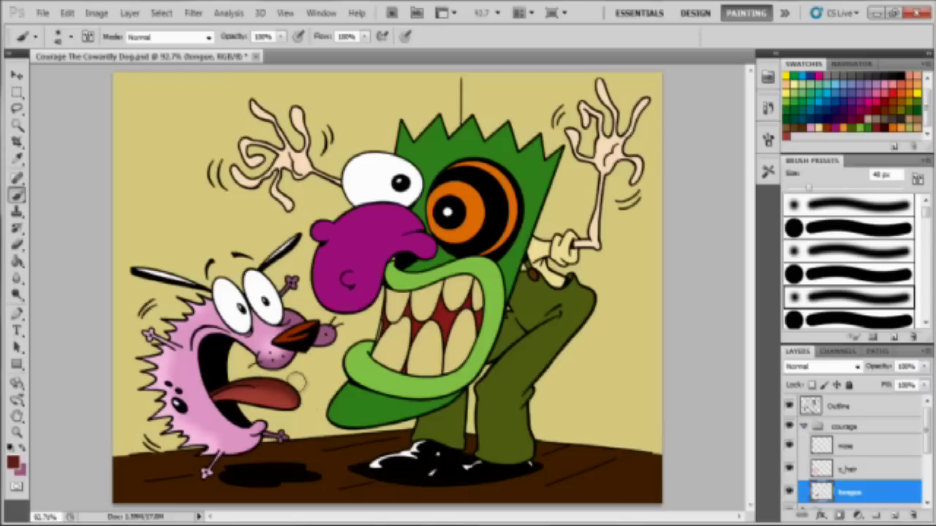
Keep the dark red as background, resample the tongue's red, lighten the foreground and paint a soft highlight along the tongue's lower part
click(23, 449)
key(i)
click(265, 401)
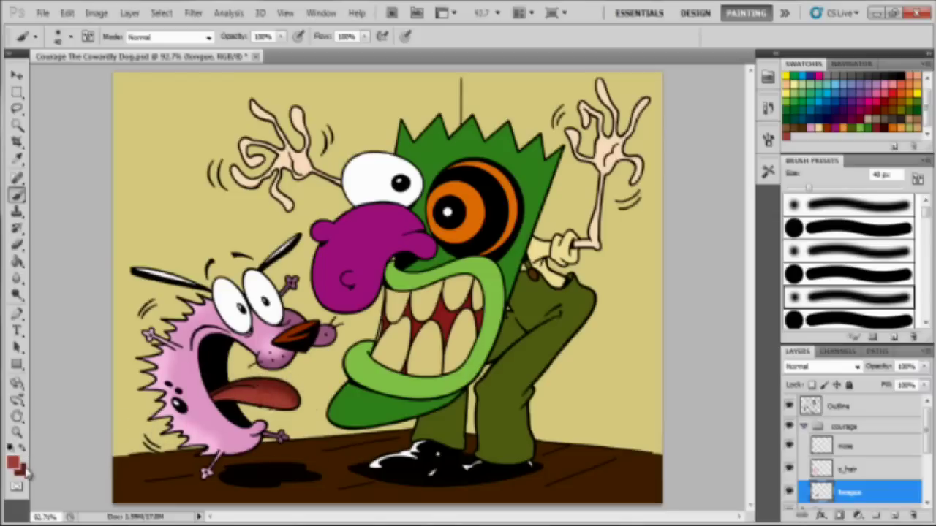
click(13, 461)
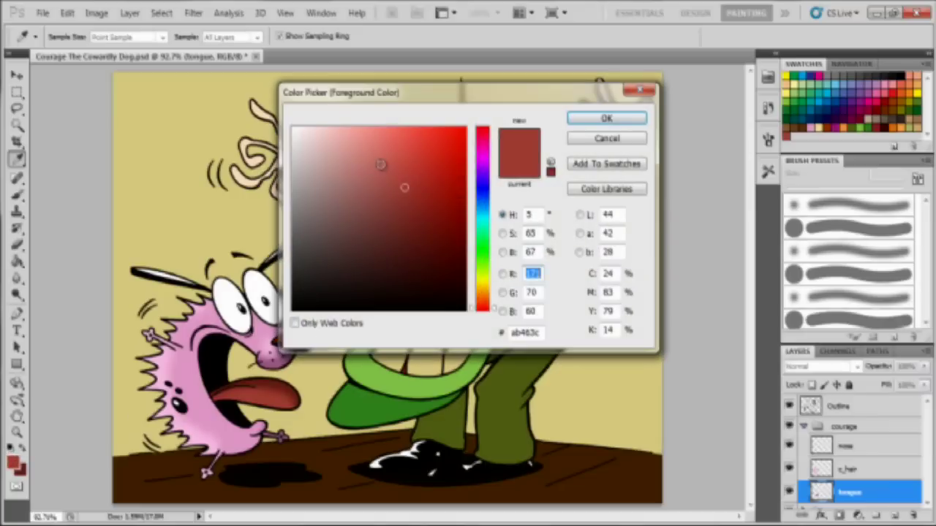
click(382, 151)
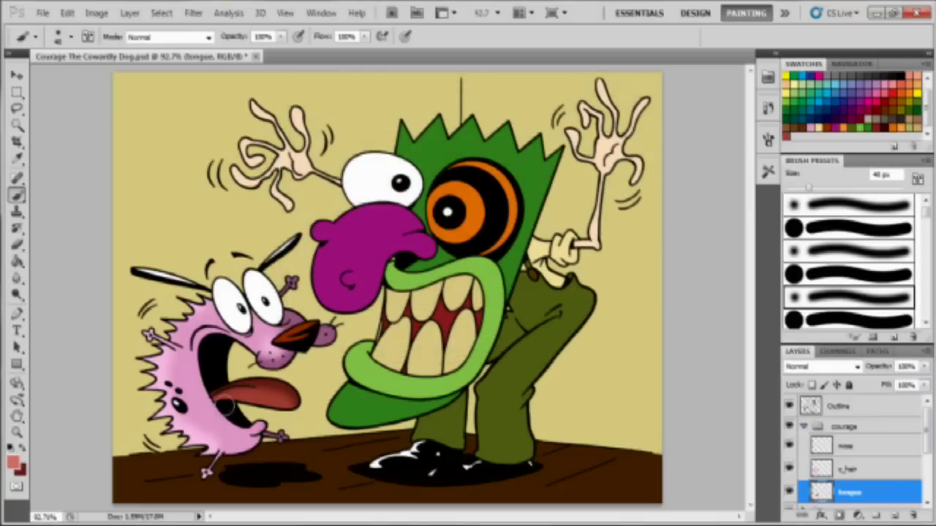
mouse_move(223, 405)
mouse_down()
mouse_move(256, 392)
mouse_move(213, 414)
mouse_move(253, 409)
mouse_up()
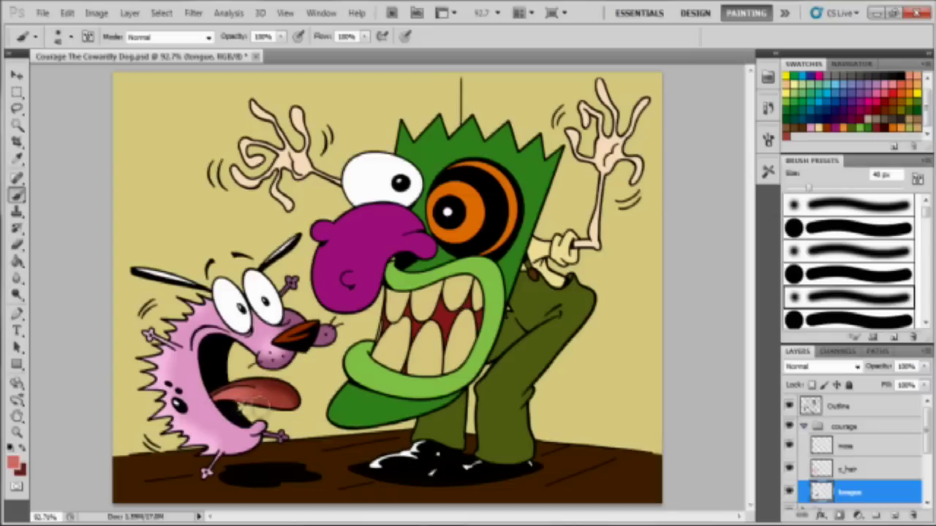
drag(232, 408, 284, 412)
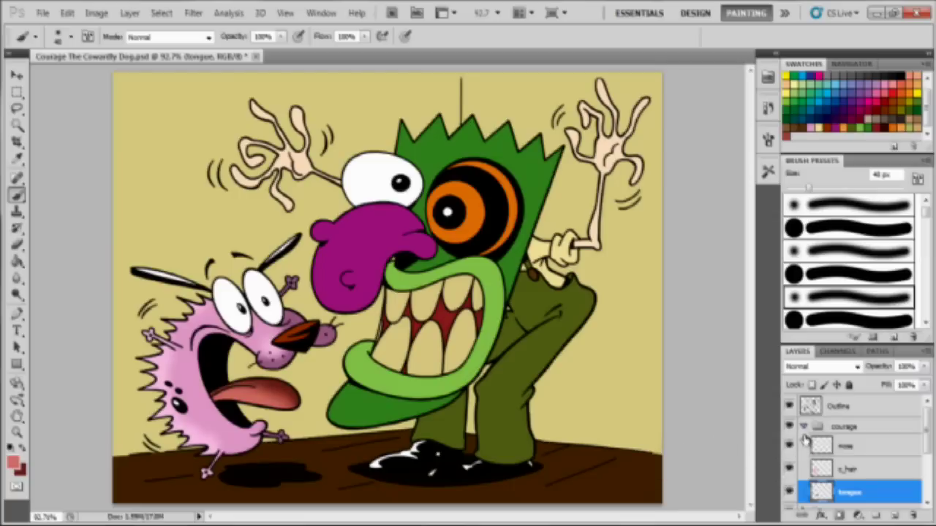
Collapse the courage group and load the Eustace group's nose layer as a selection with its outline hidden
click(802, 426)
click(803, 443)
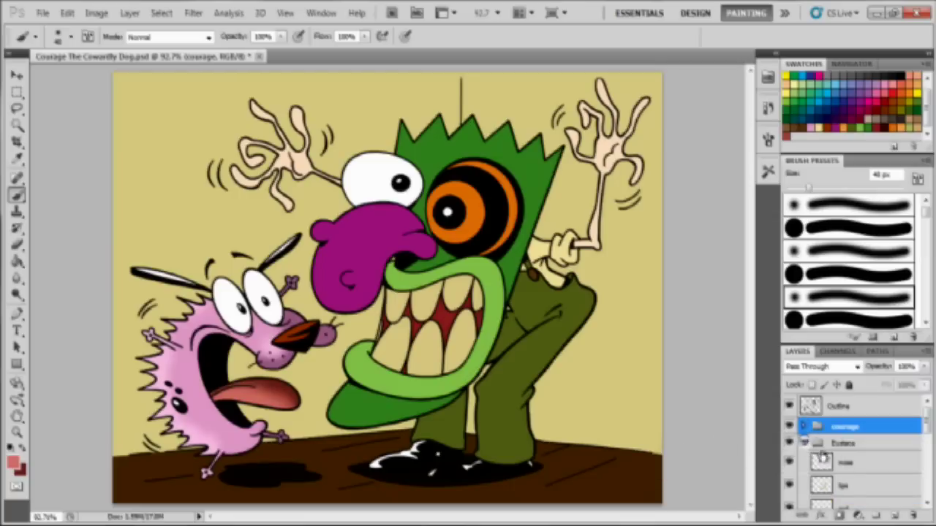
drag(927, 424, 927, 430)
click(825, 452)
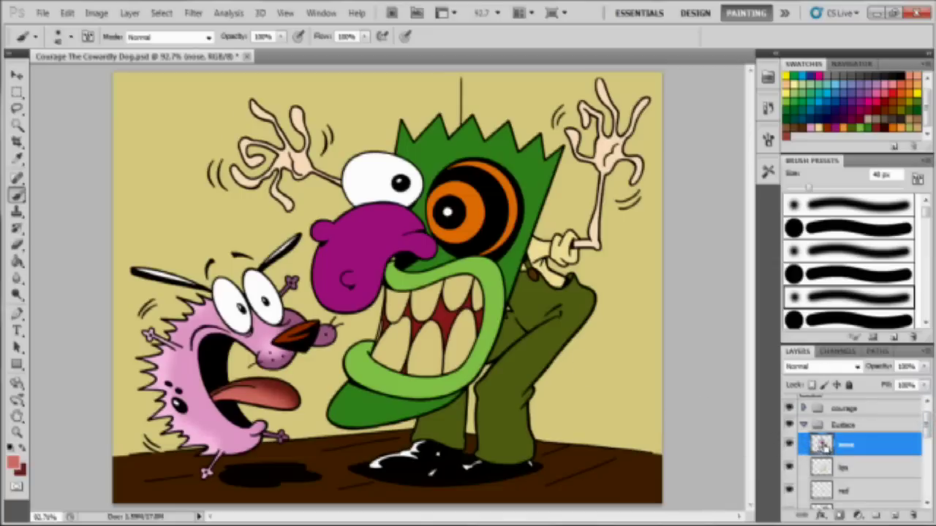
ctrl+click(821, 445)
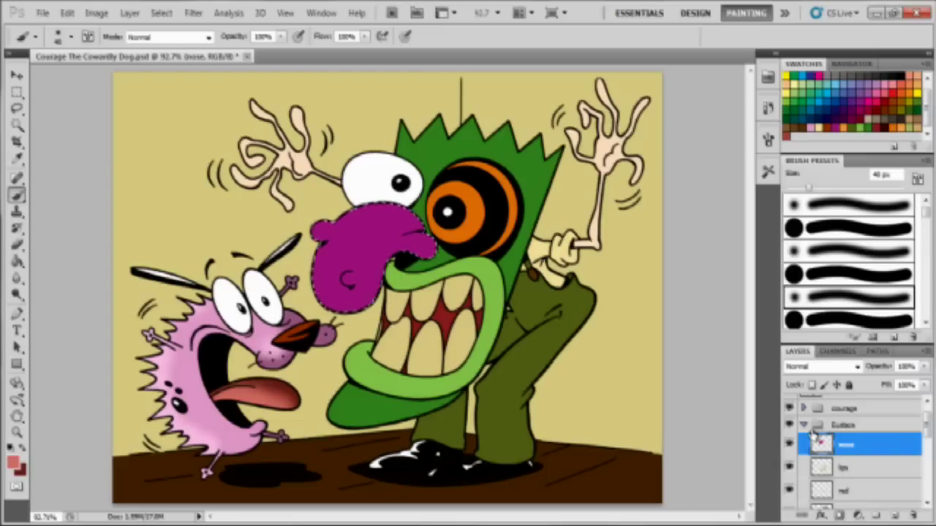
key(ctrl+d)
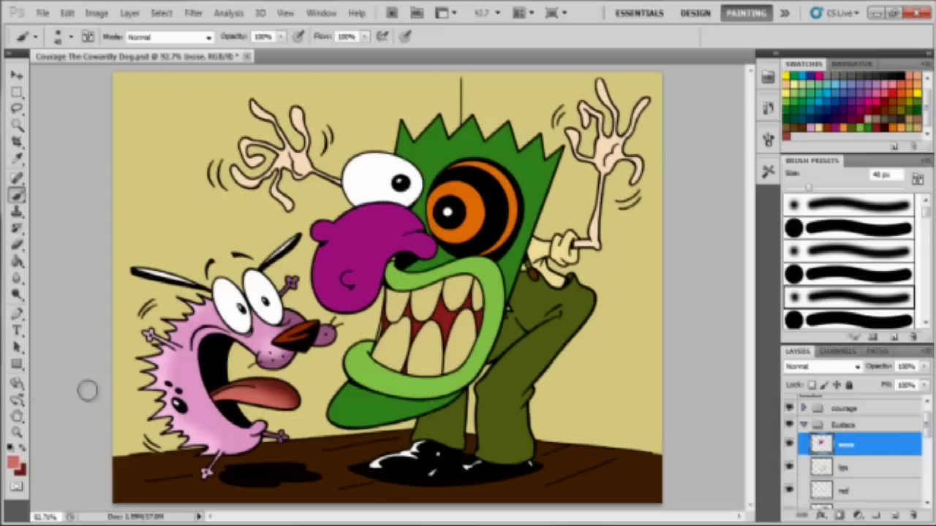
Sample the nose's magenta, keep it as background colour and set the foreground to a much darker purple
alt+click(354, 225)
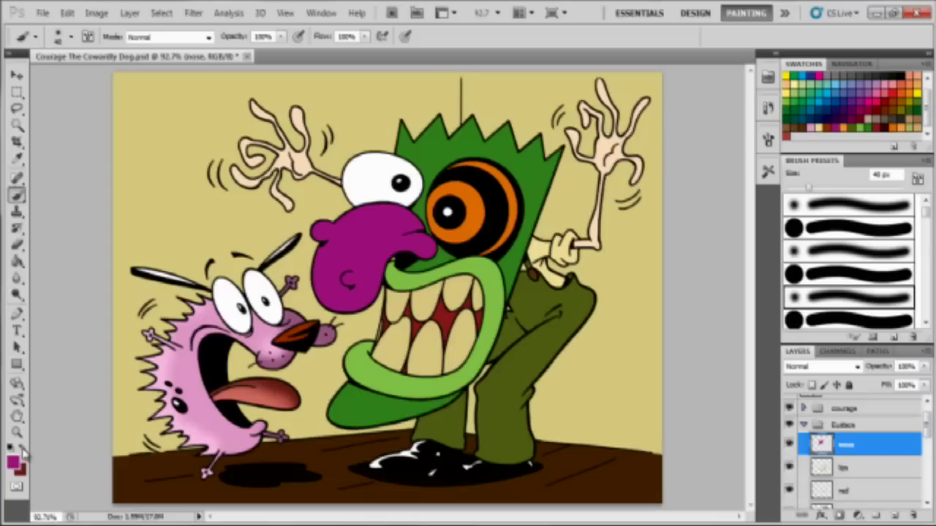
key(x)
key(x)
click(13, 463)
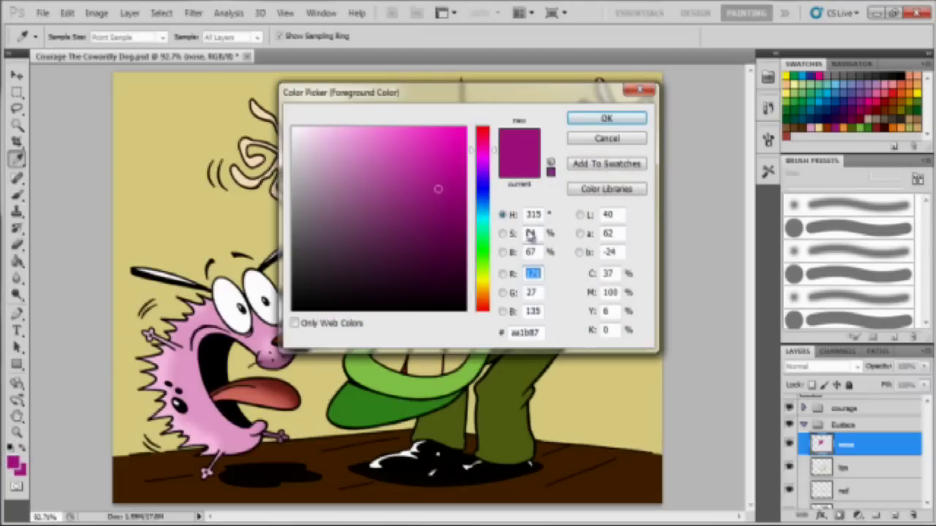
drag(442, 216, 449, 240)
click(606, 119)
Paint soft dark purple shadows along the nose's top edge, nostril and underside with the 40 px brush, undoing an unwanted stroke
key(b)
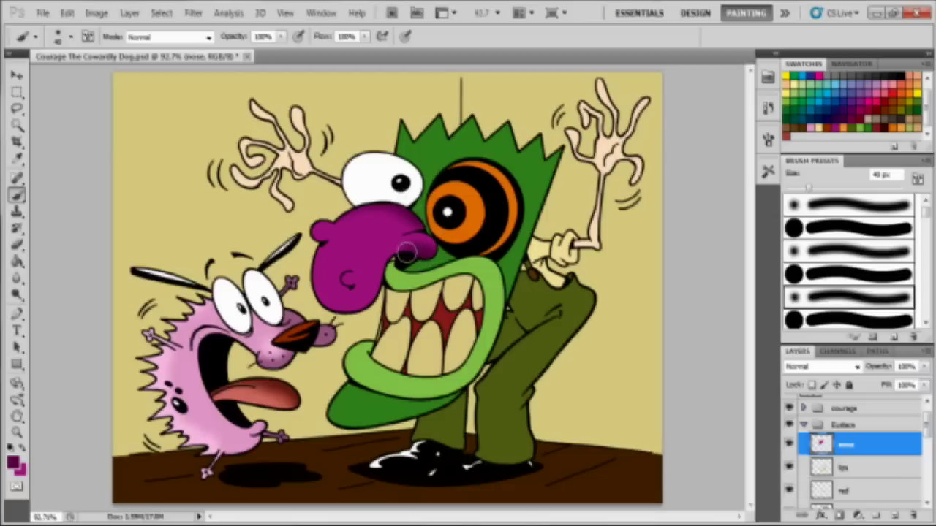
drag(400, 251, 359, 318)
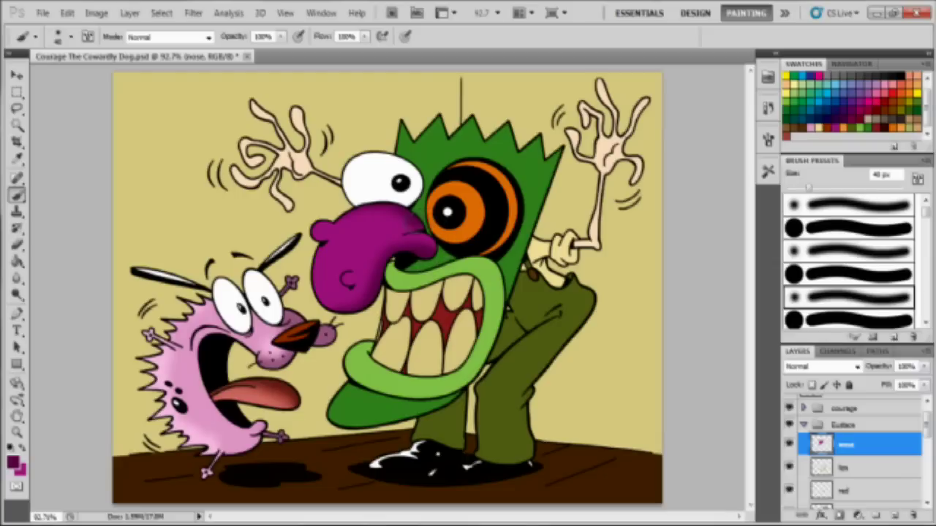
mouse_move(408, 224)
mouse_down()
mouse_move(359, 194)
mouse_move(370, 196)
mouse_move(332, 208)
mouse_move(343, 202)
mouse_move(322, 252)
mouse_up()
key(ctrl+z)
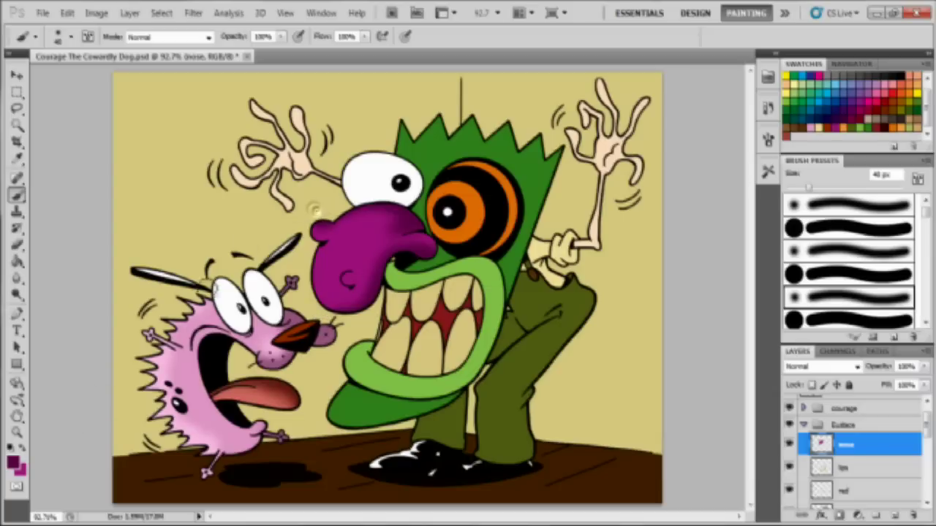
Make the dark purple the background colour and set the foreground to the brighter magenta #dd35b4
click(13, 460)
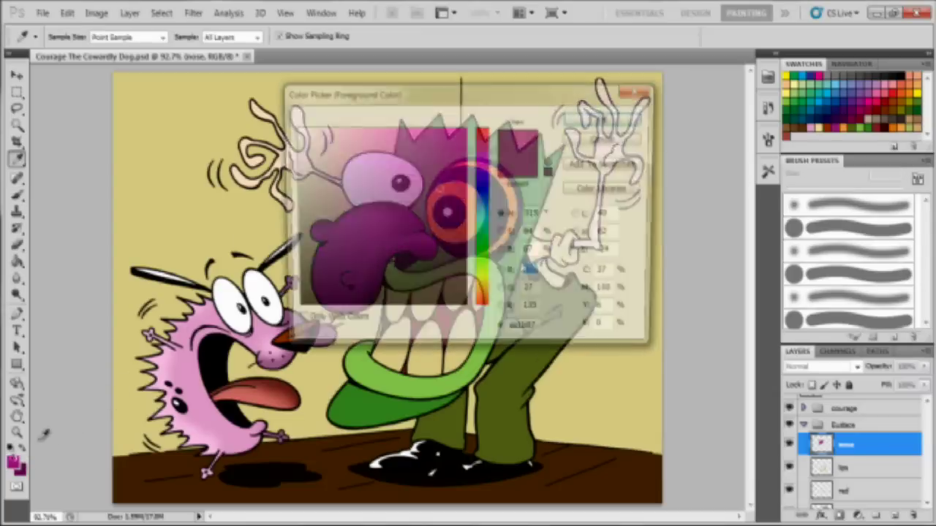
drag(431, 159, 429, 153)
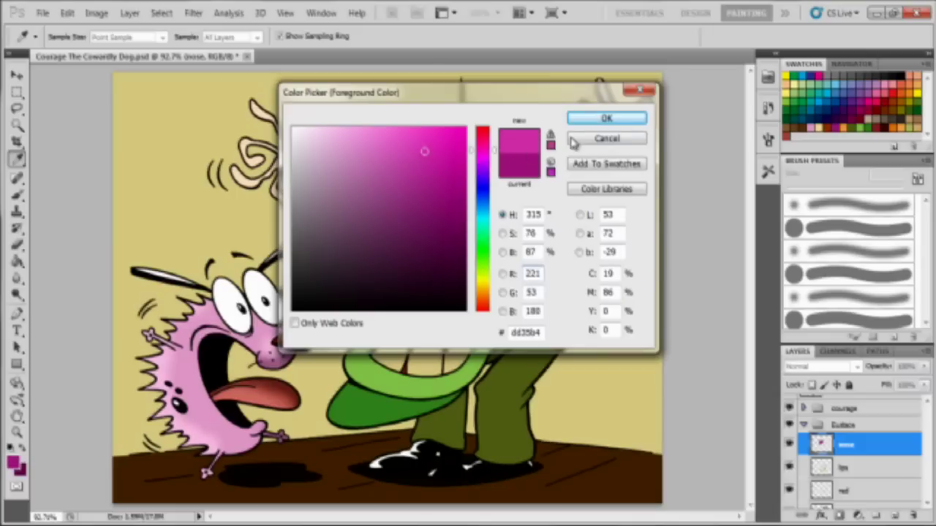
click(591, 118)
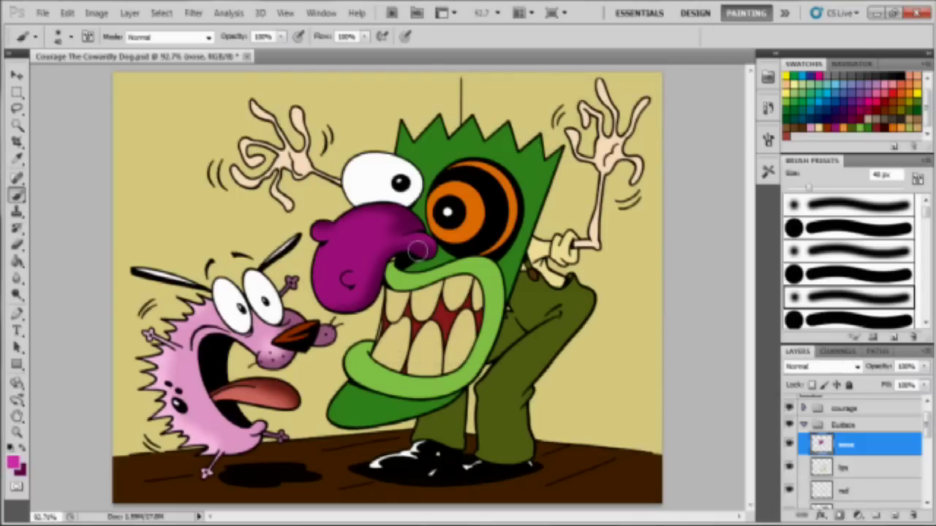
Paint bright magenta highlights on the nostril and front of the nose with a 25 to 40 px soft brush, and swap back to dark purple
key([)
key([)
key([)
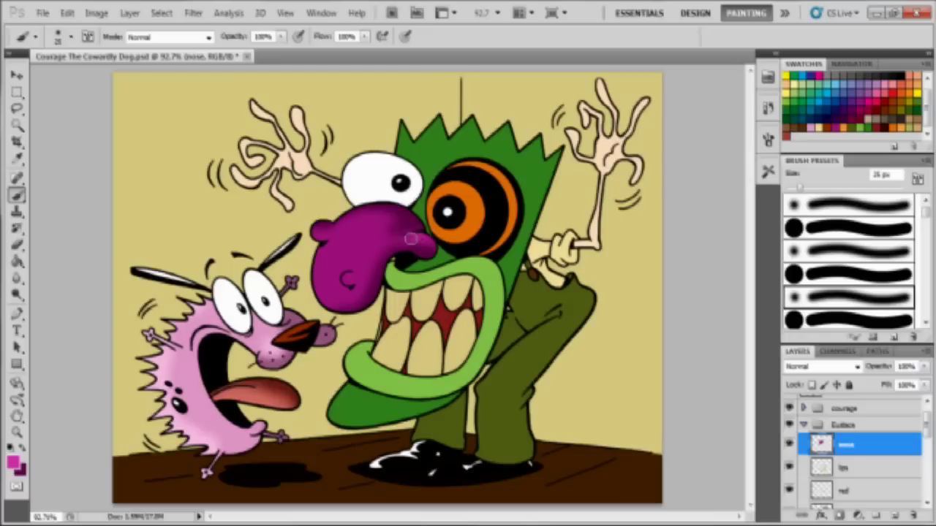
mouse_move(410, 240)
mouse_down()
mouse_move(427, 244)
mouse_move(398, 245)
mouse_up()
key(bracketright)
mouse_move(331, 254)
mouse_down()
mouse_move(327, 294)
mouse_move(339, 303)
mouse_move(321, 287)
mouse_move(351, 296)
mouse_move(329, 284)
mouse_move(329, 254)
mouse_move(353, 224)
mouse_move(330, 244)
mouse_up()
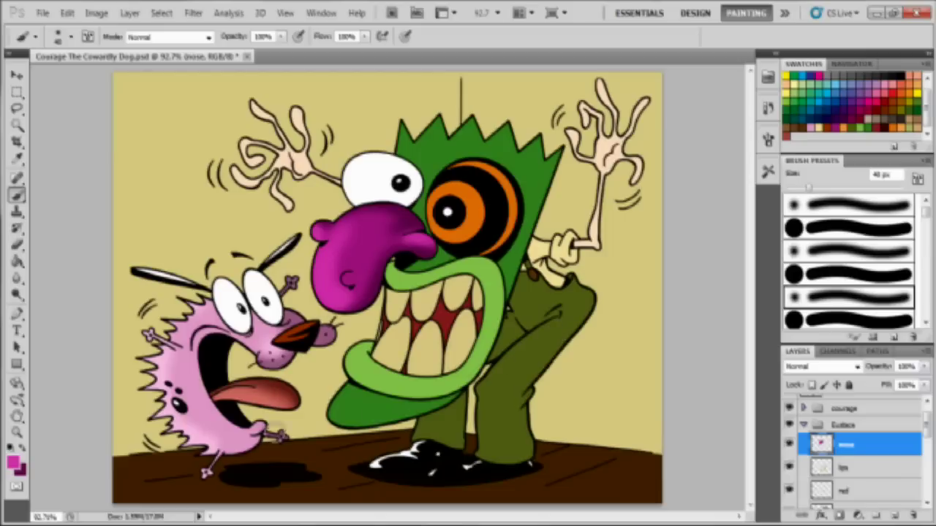
click(23, 452)
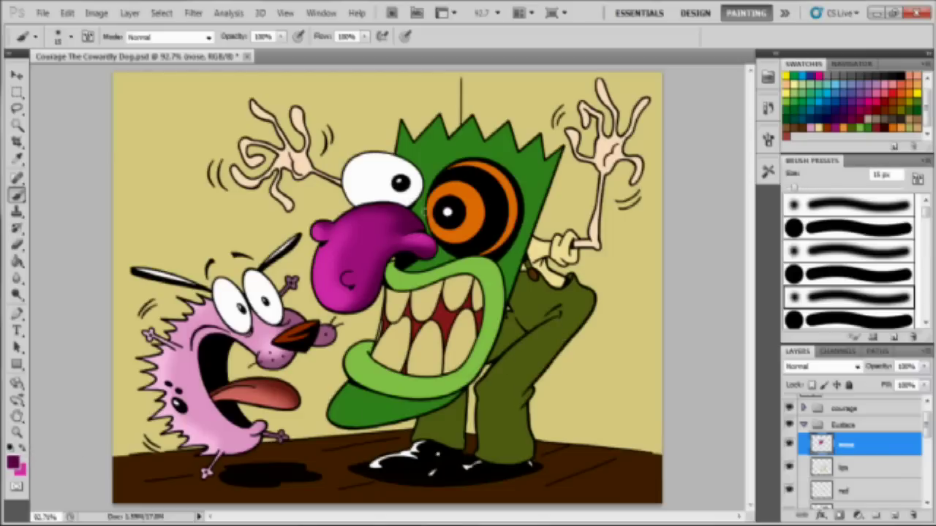
Load the lips layer's pixels as a selection with its outline hidden, and sample the lips' light green as foreground and background colours
click(819, 468)
ctrl+click(822, 469)
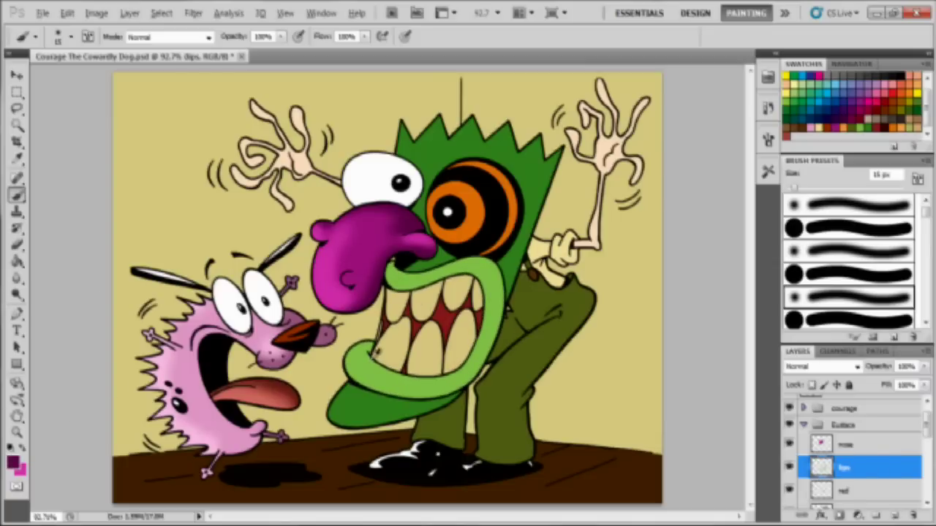
alt+click(370, 358)
click(23, 448)
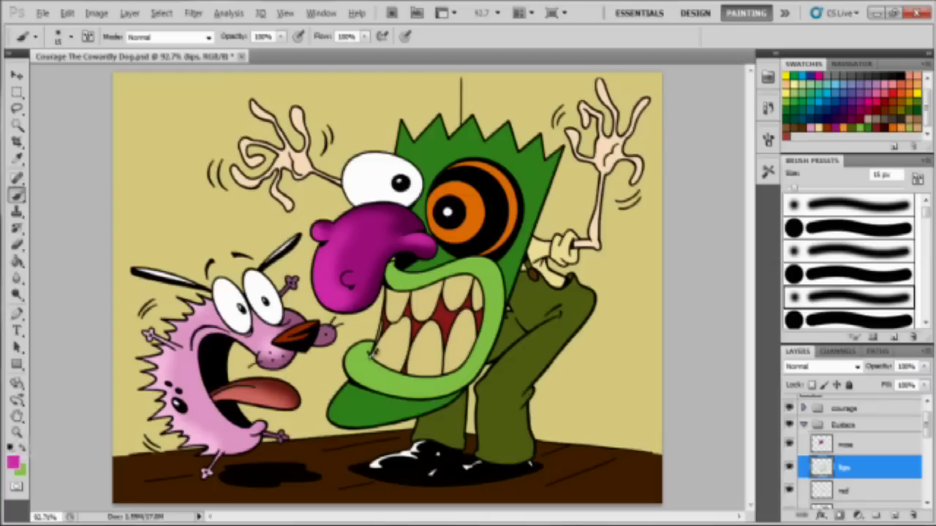
alt+click(369, 356)
Set the foreground to a darker green and paint soft shadows along the edges of the lips with a 30 px brush
click(16, 470)
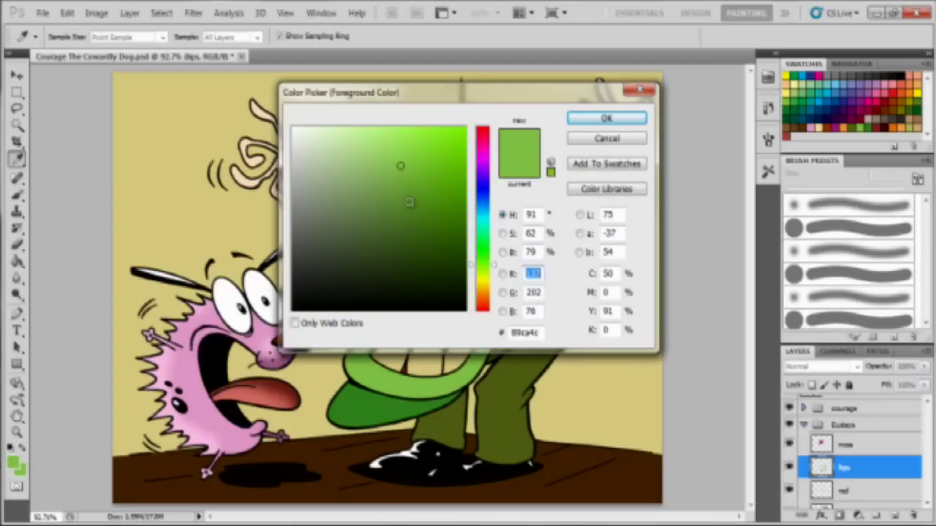
click(409, 203)
click(594, 119)
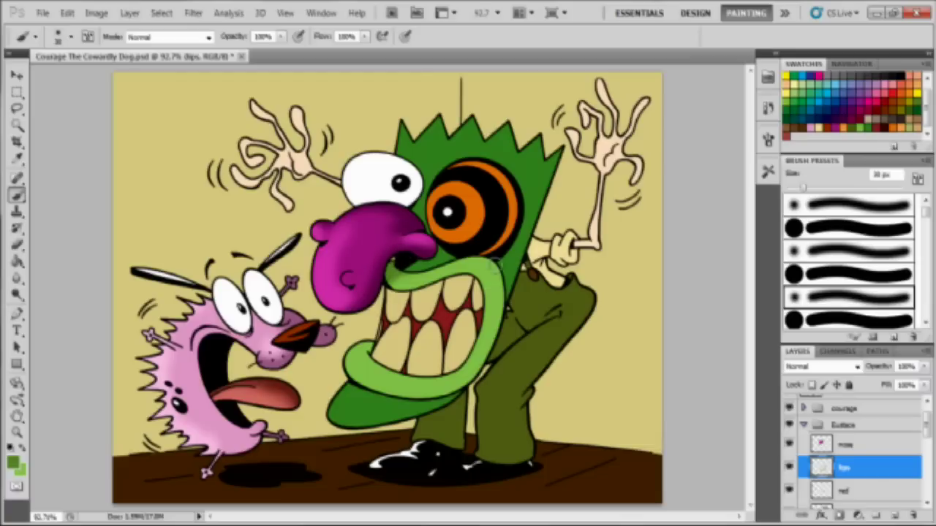
drag(502, 275, 501, 330)
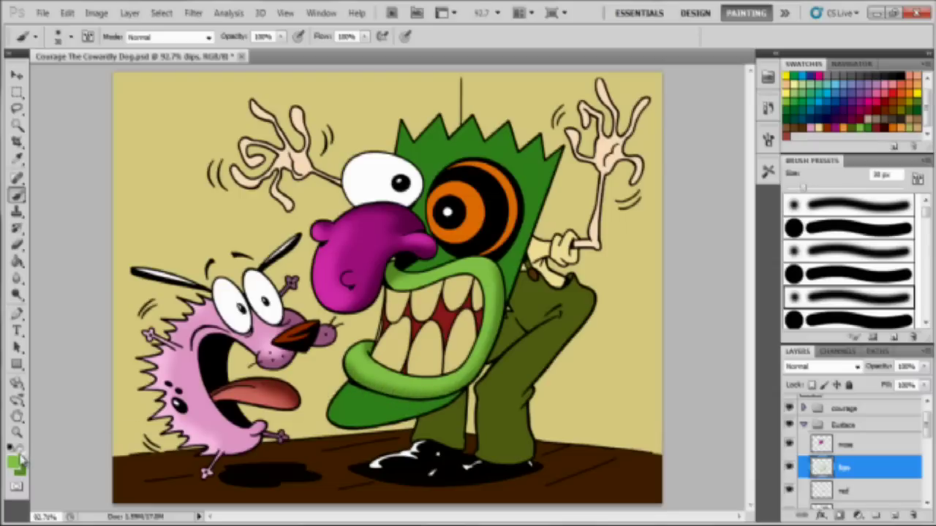
Keep the dark green as background, set the foreground to a pale green and paint highlights along the lips with a 15 px brush
click(15, 460)
click(392, 145)
drag(392, 144, 366, 128)
click(577, 120)
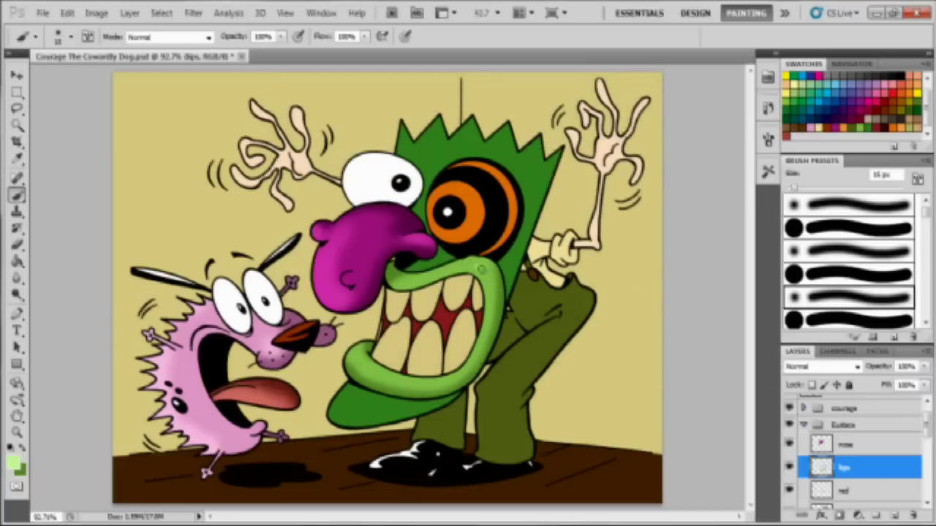
mouse_move(481, 267)
mouse_down()
mouse_move(495, 297)
mouse_move(493, 283)
mouse_up()
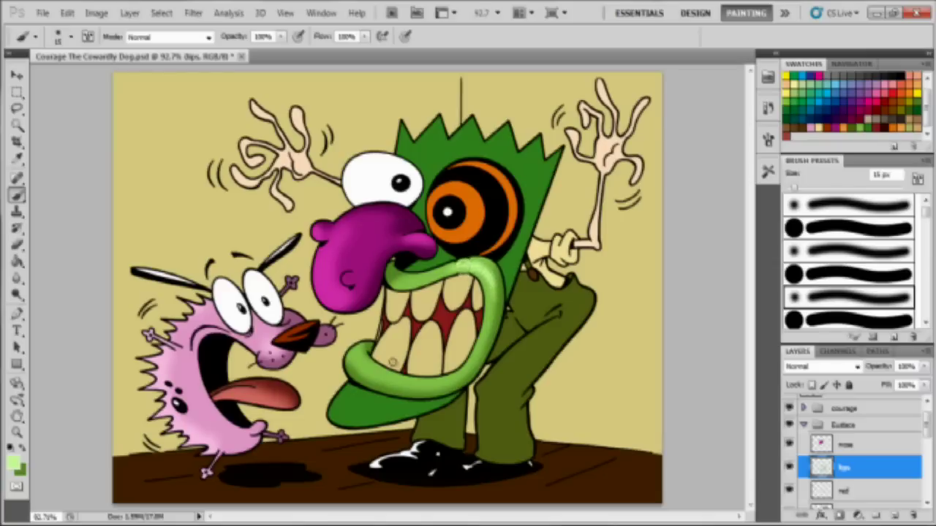
mouse_move(369, 368)
mouse_down()
mouse_move(402, 383)
mouse_move(362, 370)
mouse_up()
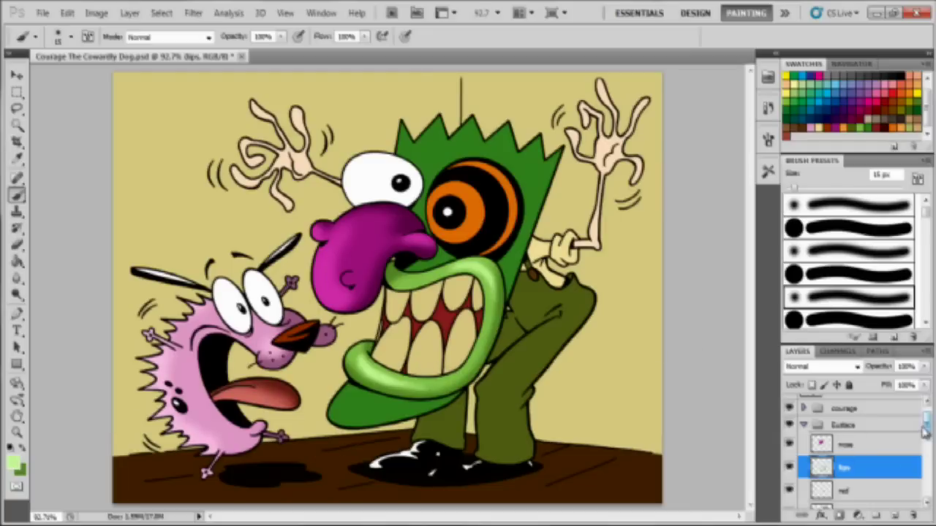
Switch to the green_mask layer and load its pixels as a selection with the outline hidden
drag(926, 428, 928, 443)
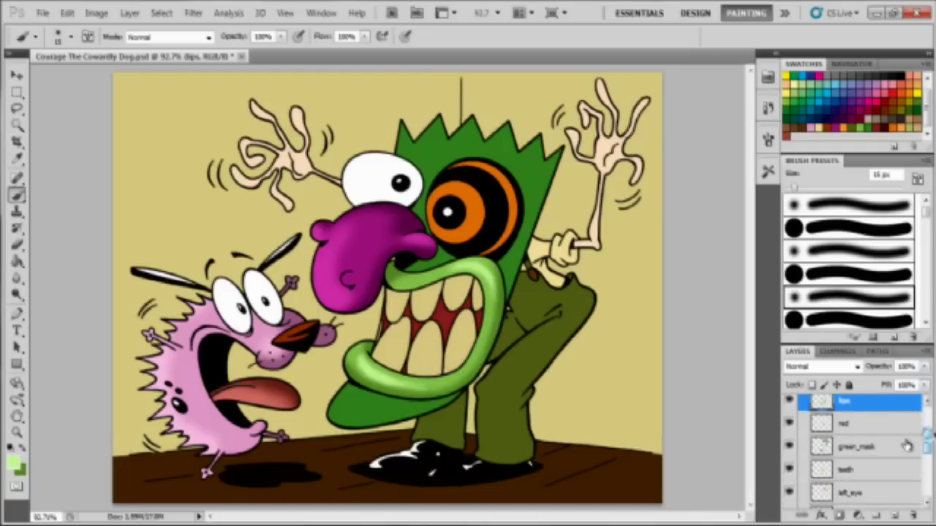
click(831, 449)
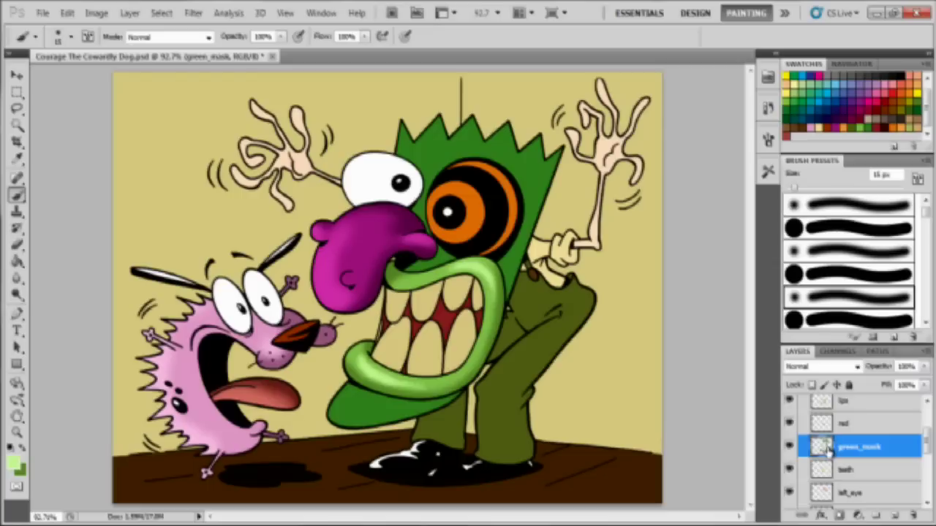
ctrl+click(822, 448)
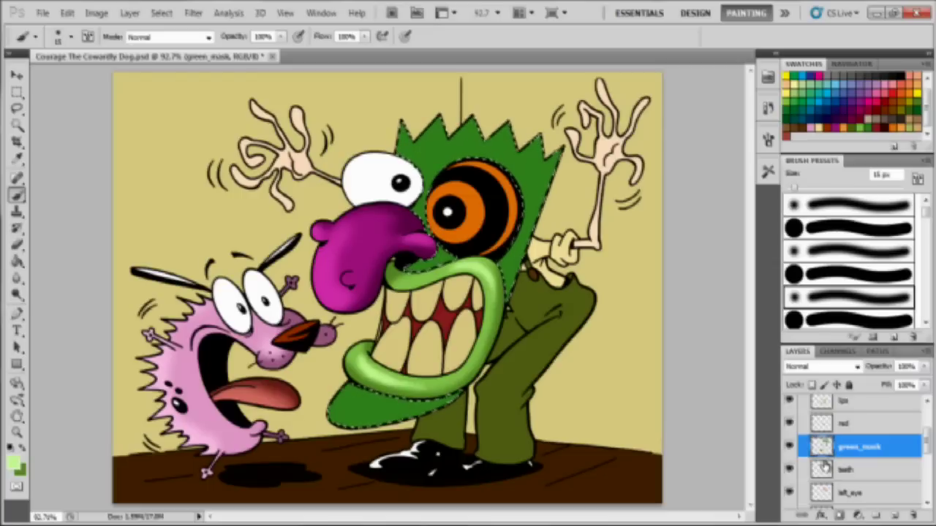
key(ctrl+h)
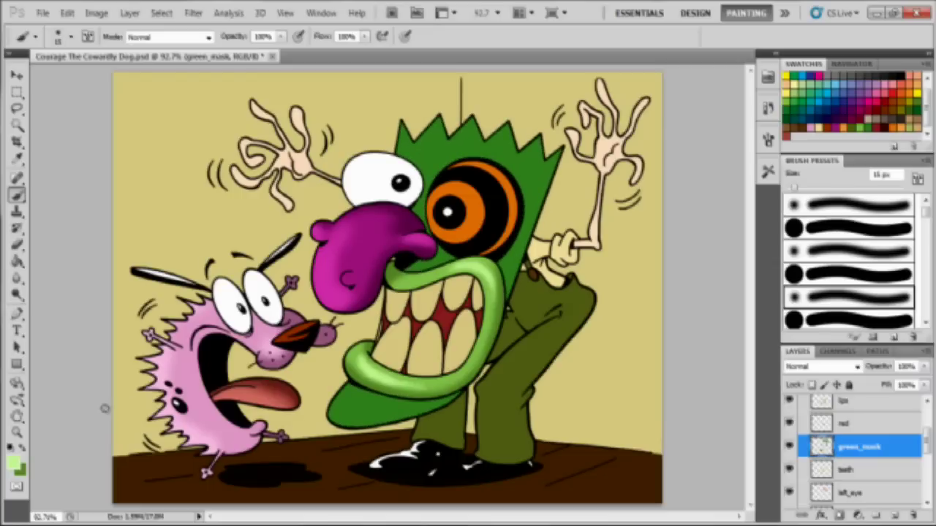
Sample the mask's green as foreground and background colours, and darken the foreground to #235a14
alt+click(435, 150)
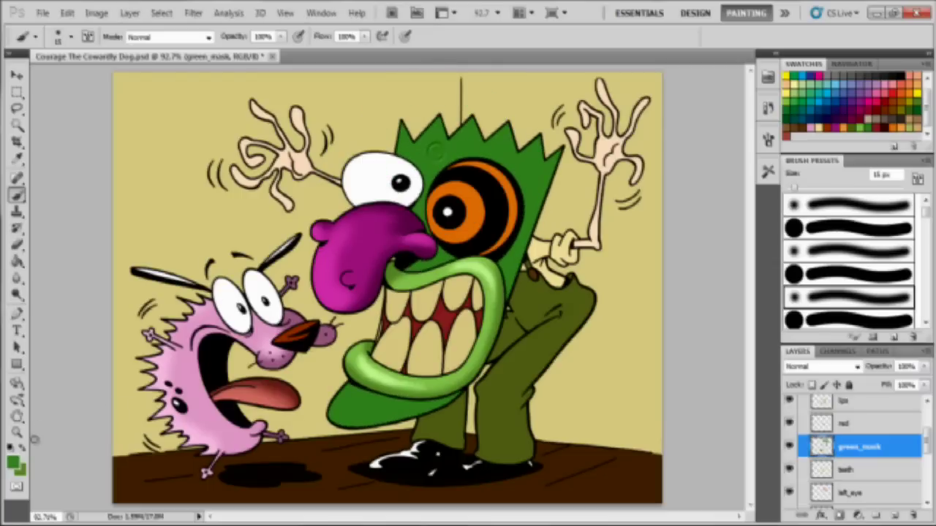
alt+click(433, 160)
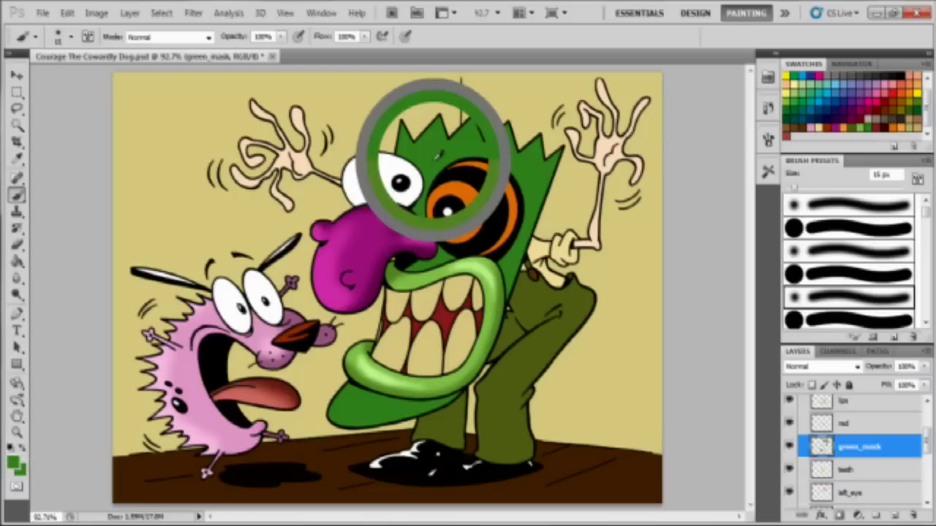
click(13, 463)
click(13, 460)
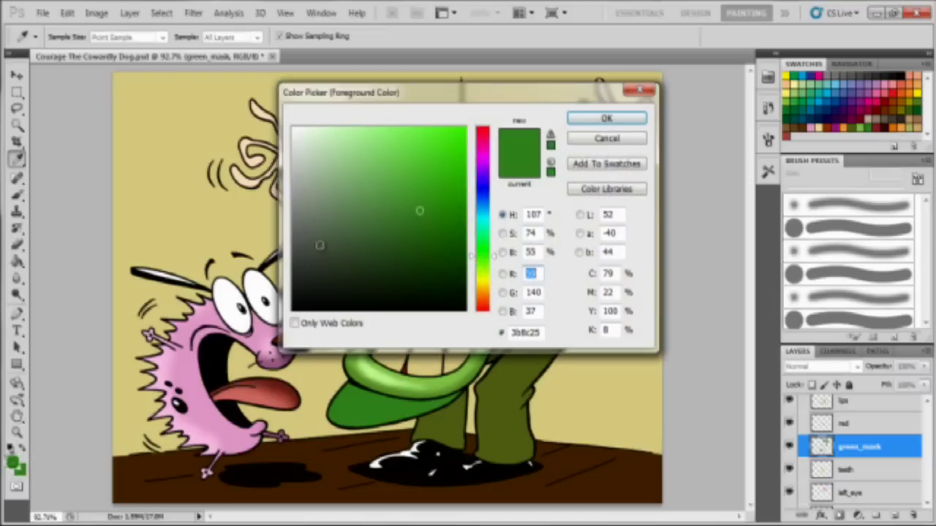
click(427, 247)
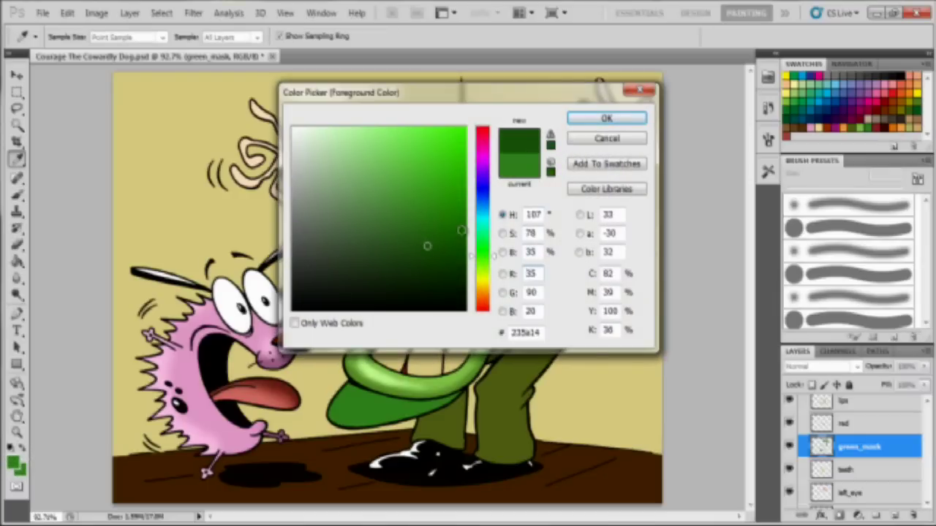
click(605, 118)
key(b)
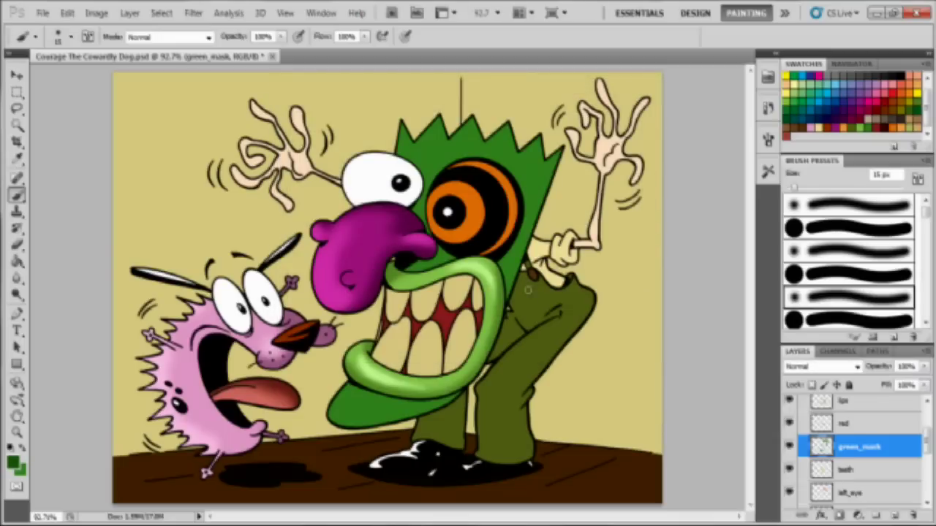
Paint soft dark green shadows around the mask's nose, along its right side and under the chin with a 60 px brush
key(bracketright)
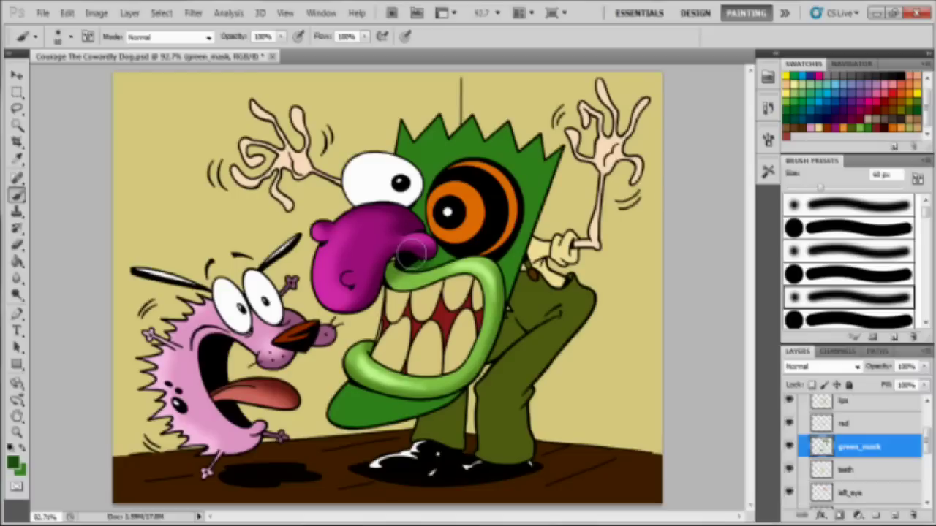
drag(406, 256, 423, 247)
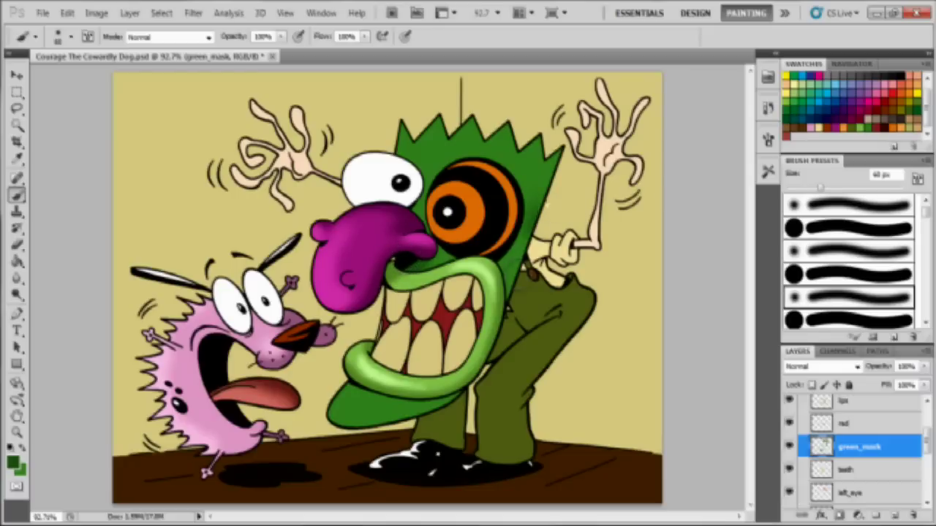
mouse_move(539, 243)
mouse_down()
mouse_move(536, 193)
mouse_move(547, 168)
mouse_move(477, 168)
mouse_up()
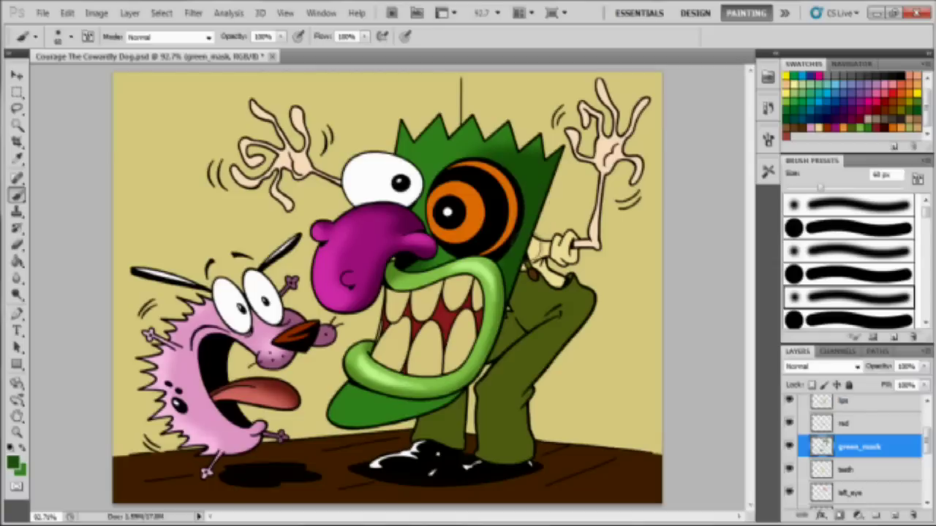
drag(460, 401, 371, 432)
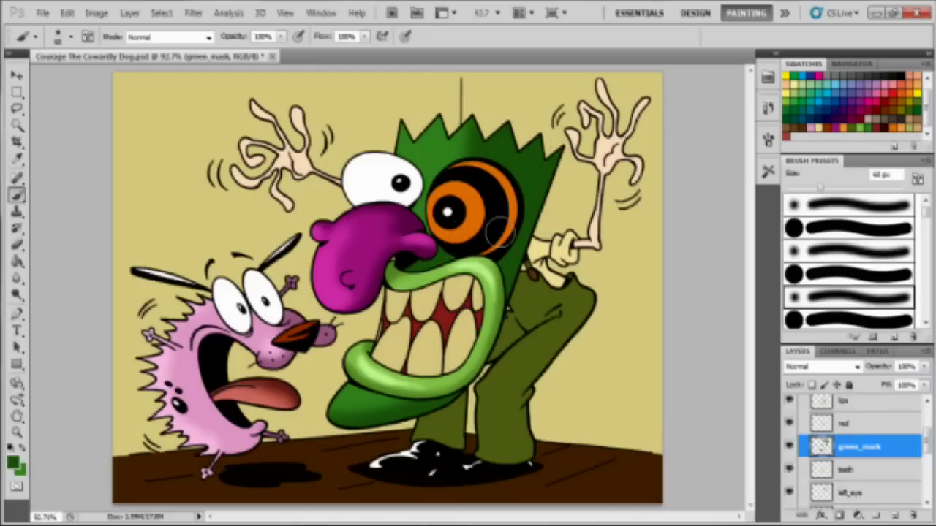
Keep the dark green as background, set the foreground to a light green and paint highlights on the mask's left forehead and chin
click(13, 464)
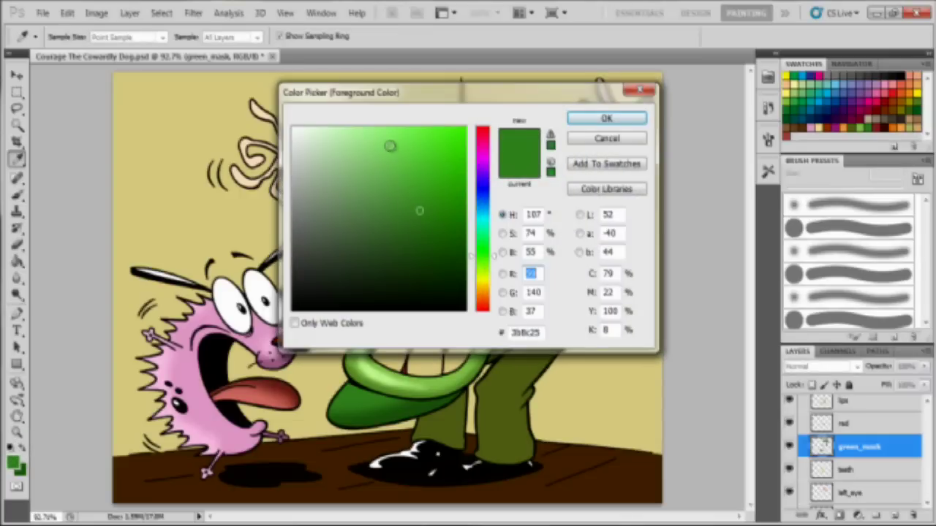
click(390, 146)
click(606, 119)
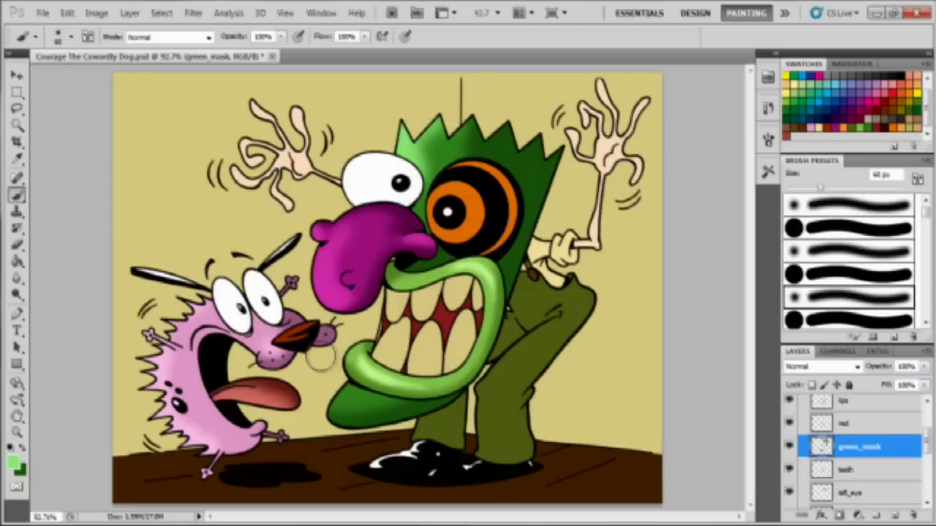
mouse_move(322, 387)
mouse_down()
mouse_move(334, 382)
mouse_move(324, 396)
mouse_move(351, 384)
mouse_up()
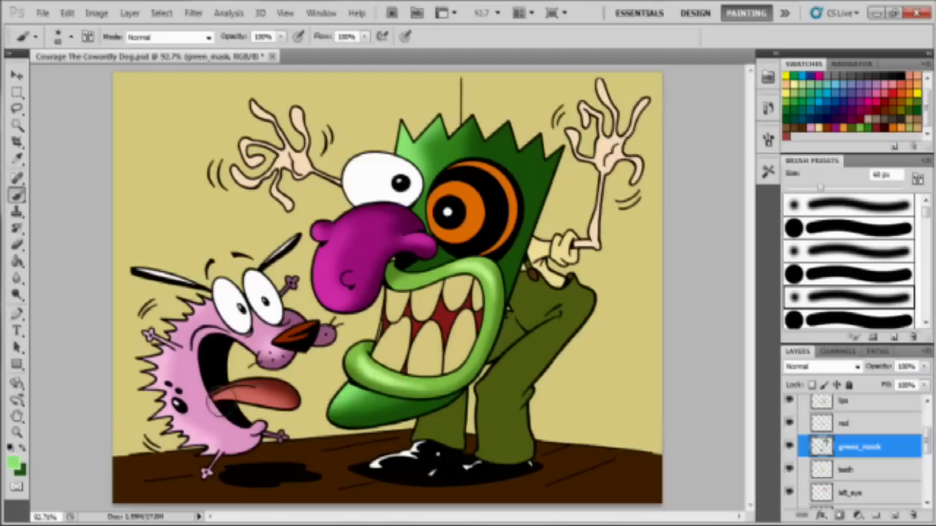
Switch to the teeth layer, load its pixels as a selection with the outline hidden, and sample the teeth's tan as both colours
drag(927, 442, 927, 454)
click(830, 454)
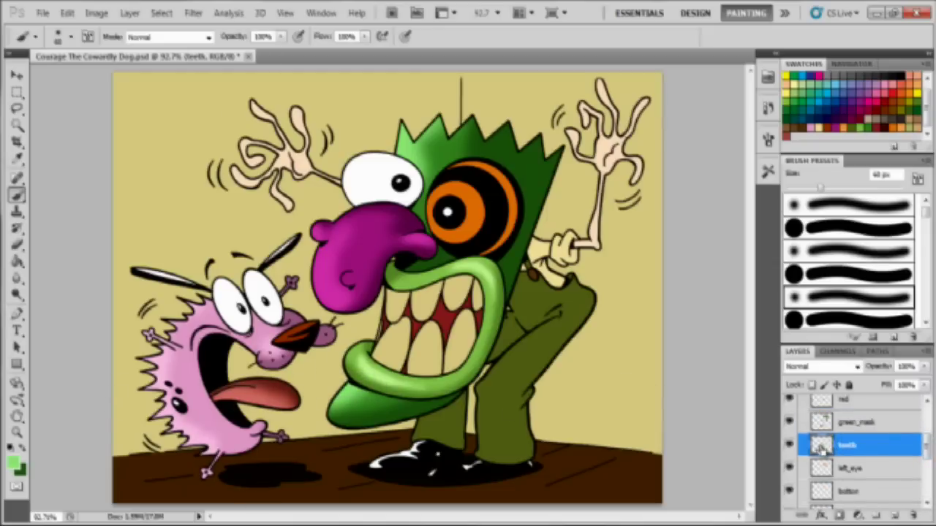
ctrl+click(822, 449)
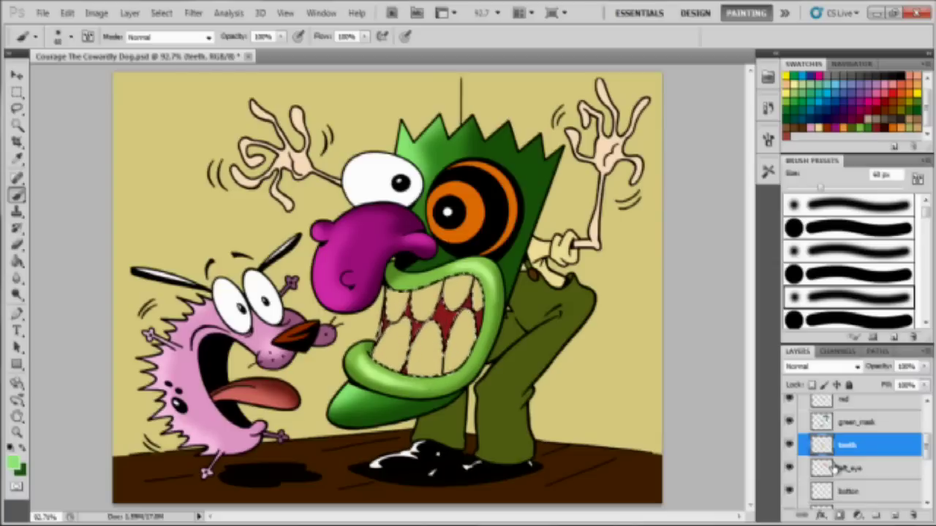
key(ctrl+h)
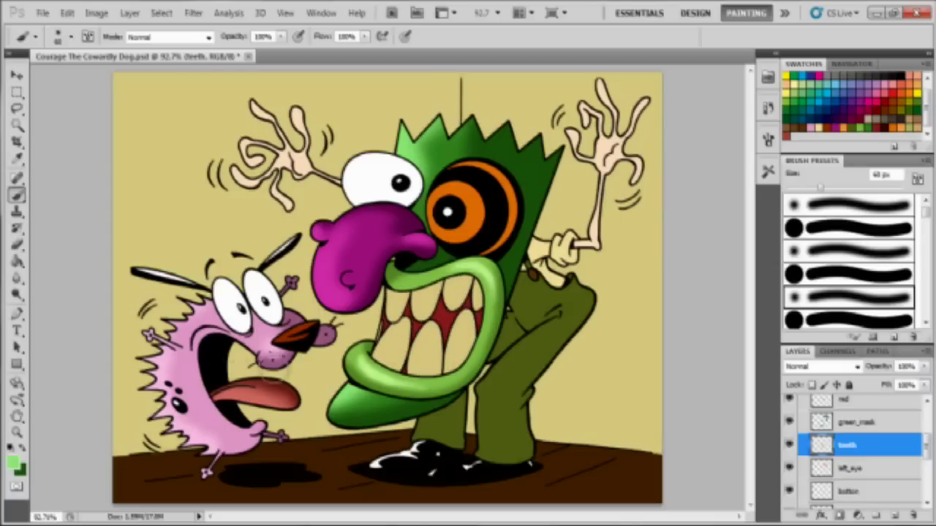
alt+click(391, 341)
click(21, 450)
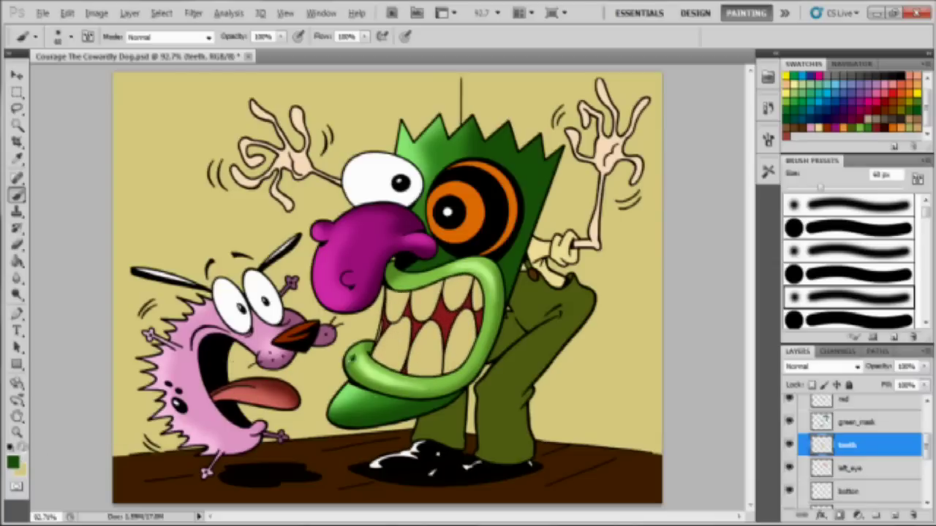
alt+click(404, 340)
Set the foreground to a darker olive tan and paint shadows along the edges of the teeth with a 15 px brush
click(13, 465)
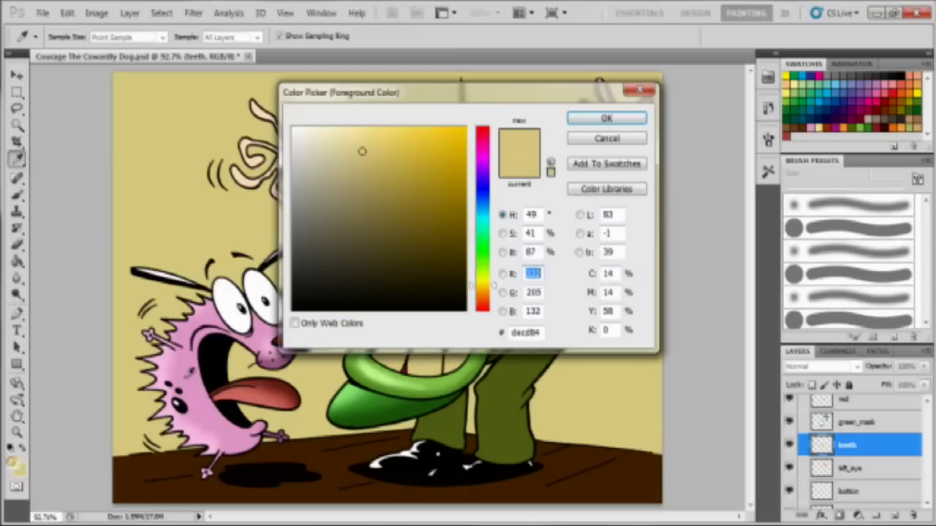
click(373, 204)
click(625, 121)
mouse_move(441, 279)
mouse_down()
mouse_move(421, 314)
mouse_move(452, 304)
mouse_move(469, 321)
mouse_move(441, 375)
mouse_up()
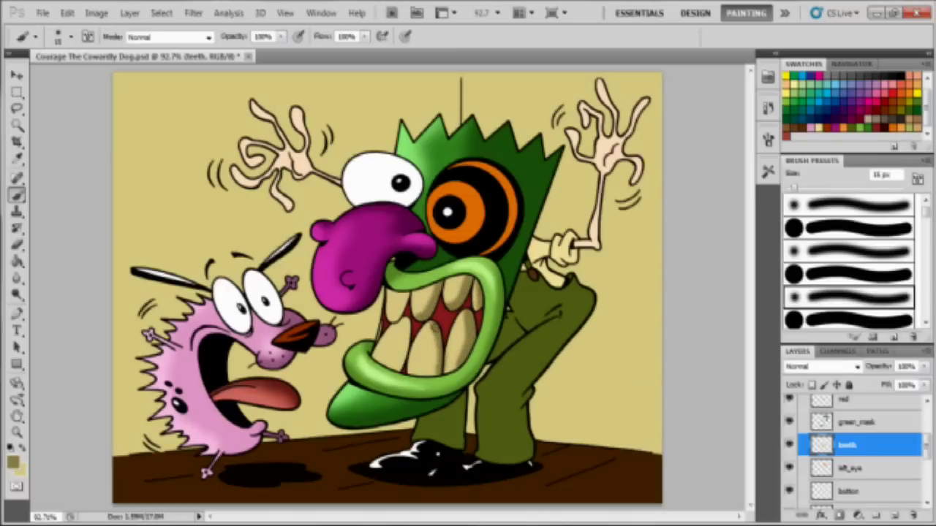
drag(404, 321, 398, 370)
Paint pale cream highlights on each tooth, swap back to the dark tan and reduce the brush to 9 px
key(x)
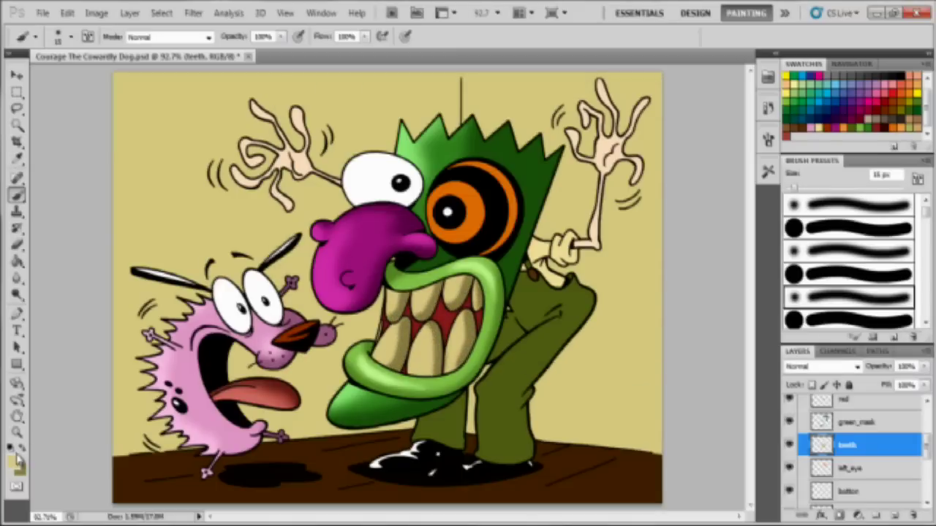
drag(417, 297, 418, 316)
mouse_move(451, 282)
mouse_down()
mouse_move(451, 298)
mouse_move(474, 303)
mouse_up()
drag(447, 369, 460, 317)
drag(427, 331, 413, 369)
drag(394, 331, 380, 357)
click(22, 447)
key(bracketleft)
key(bracketleft)
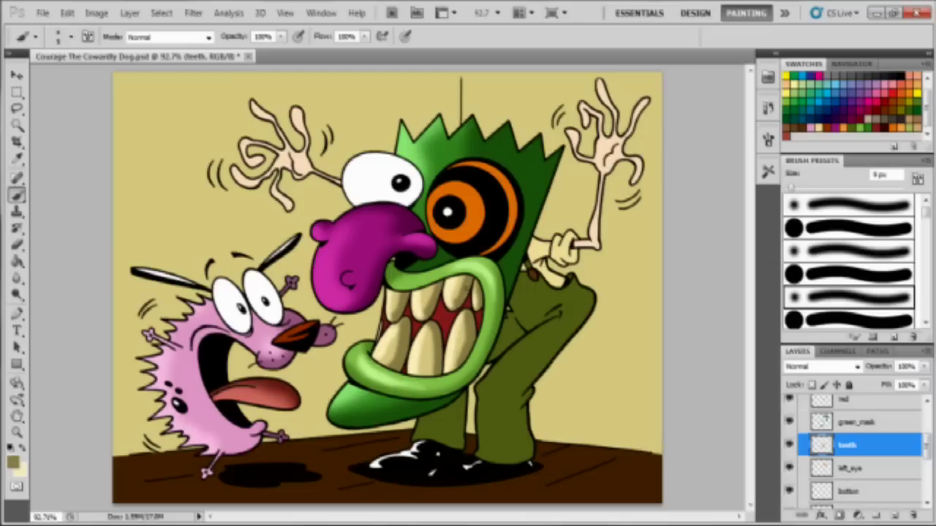
Switch to the left_eye layer, load its pixels as a selection with the outline hidden, and sample the eye's orange as both colours
drag(925, 447, 925, 458)
click(828, 429)
ctrl+click(827, 428)
key(ctrl+h)
alt+click(446, 240)
click(22, 447)
Set a dark orange-brown for the eye's shadows and a light orange for its highlights
click(13, 462)
click(462, 207)
click(575, 122)
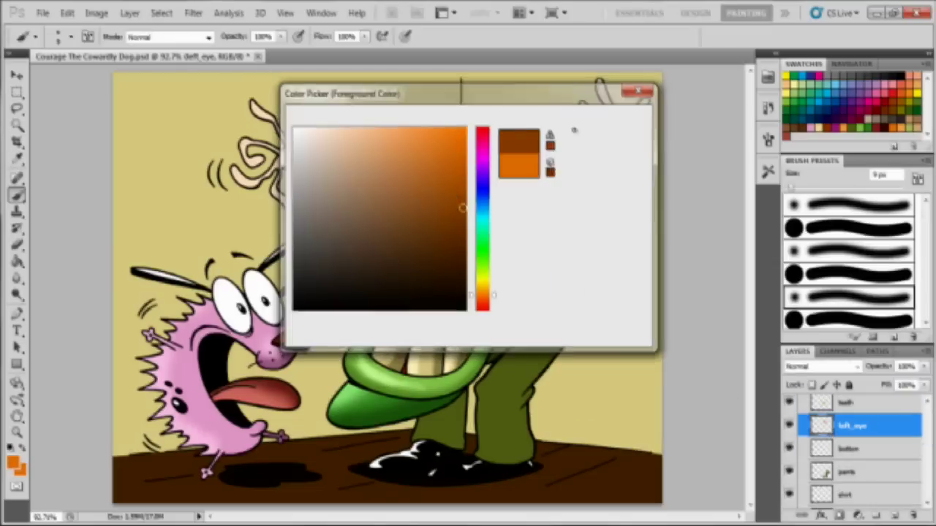
click(13, 462)
click(395, 123)
click(578, 119)
Paint soft shadows around the orange eye rings with an enlarged brush, and add light orange highlights with a 25 px brush
key(bracketright)
key(bracketright)
key(bracketright)
key(bracketright)
key(bracketright)
key(bracketright)
mouse_move(512, 188)
mouse_down()
mouse_move(475, 233)
mouse_move(424, 197)
mouse_move(469, 228)
mouse_up()
click(23, 448)
key(bracketleft)
key(bracketleft)
drag(460, 167, 485, 250)
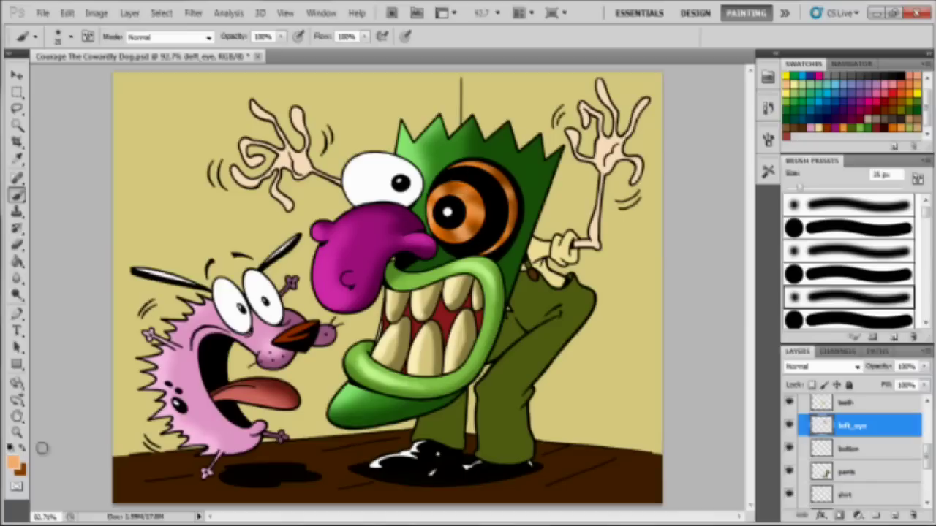
Switch to the pants layer, sample the pants' olive green and set a light yellow-green as the highlight colour
key(alt+bracketleft)
key(alt+bracketleft)
key(i)
click(538, 389)
click(12, 461)
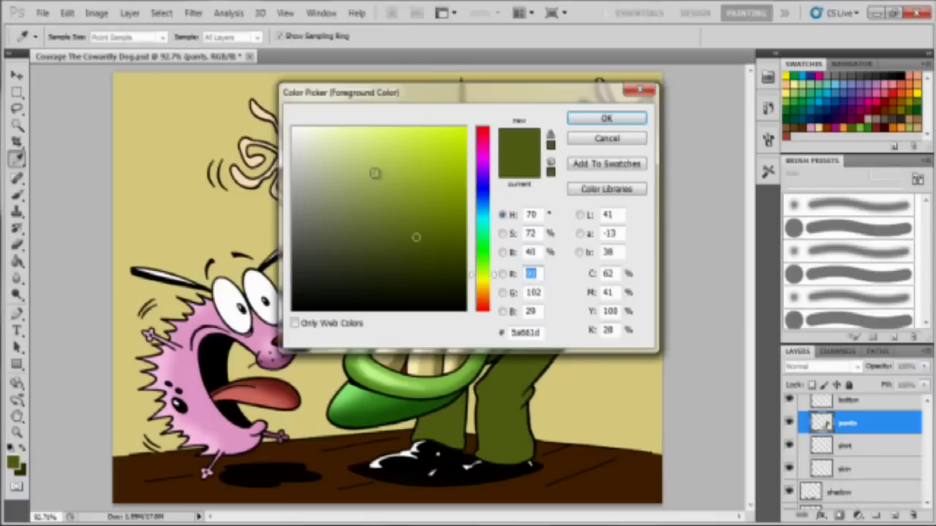
key(Return)
key(b)
Paint soft dark shadows along the edges and folds of the pants with a 40 px brush
mouse_move(585, 292)
mouse_down()
mouse_move(514, 394)
mouse_move(533, 406)
mouse_up()
drag(464, 399, 449, 451)
mouse_move(515, 313)
mouse_down()
mouse_move(490, 358)
mouse_move(508, 319)
mouse_up()
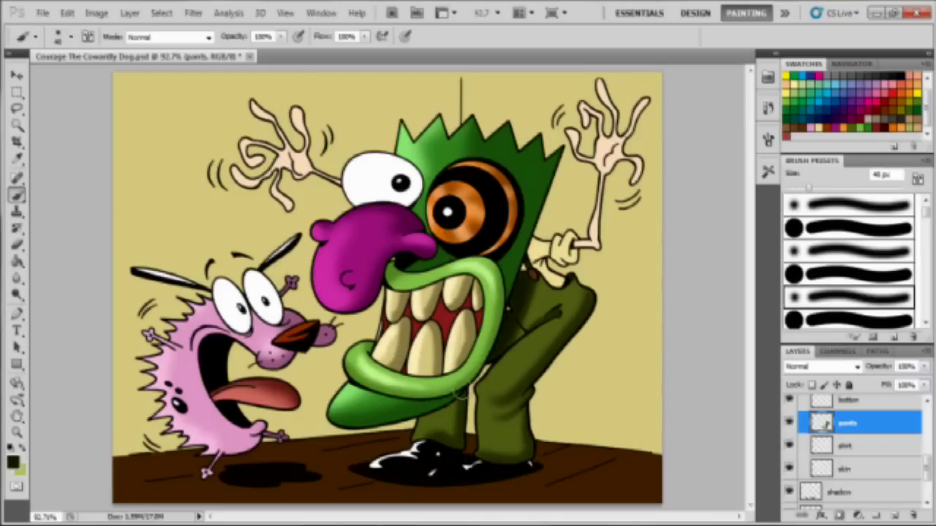
Swap to the light yellow-green and paint highlights down both pant legs, reducing the brush to 20 px
key(x)
key(bracketleft)
key(bracketleft)
mouse_move(437, 419)
mouse_down()
mouse_move(420, 431)
mouse_move(428, 420)
mouse_up()
key(bracketleft)
drag(489, 413, 497, 446)
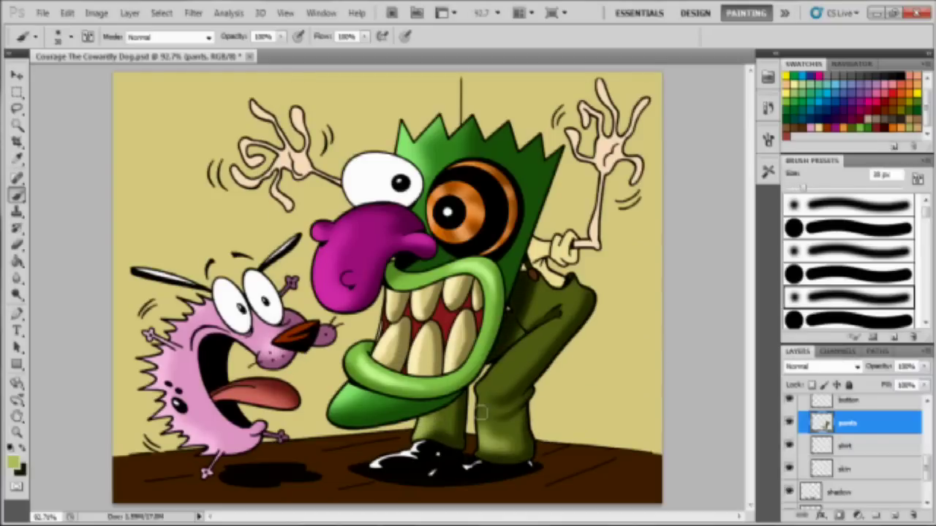
key(bracketleft)
drag(484, 394, 516, 351)
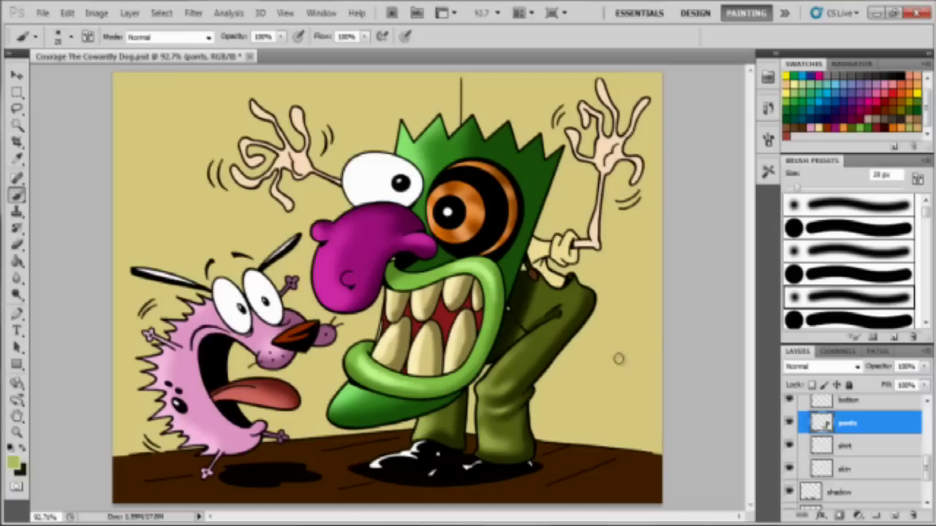
Switch to the shirt layer, sample its pale yellow, set a dark olive shadow colour and make the foreground #bfaf6b
click(831, 444)
alt+click(535, 253)
click(13, 463)
click(606, 118)
click(22, 448)
click(13, 463)
click(368, 174)
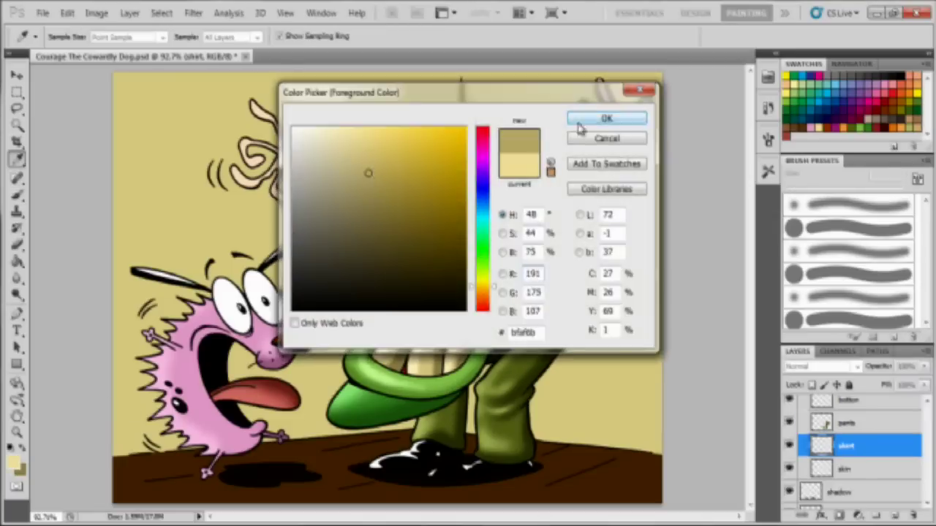
click(585, 119)
Paint soft shading on the shirt and sleeve with both colours, reducing the brush to 15 px
key(x)
mouse_move(541, 236)
mouse_down()
mouse_move(523, 275)
mouse_move(566, 275)
mouse_up()
key(x)
key(bracketleft)
drag(568, 242, 570, 253)
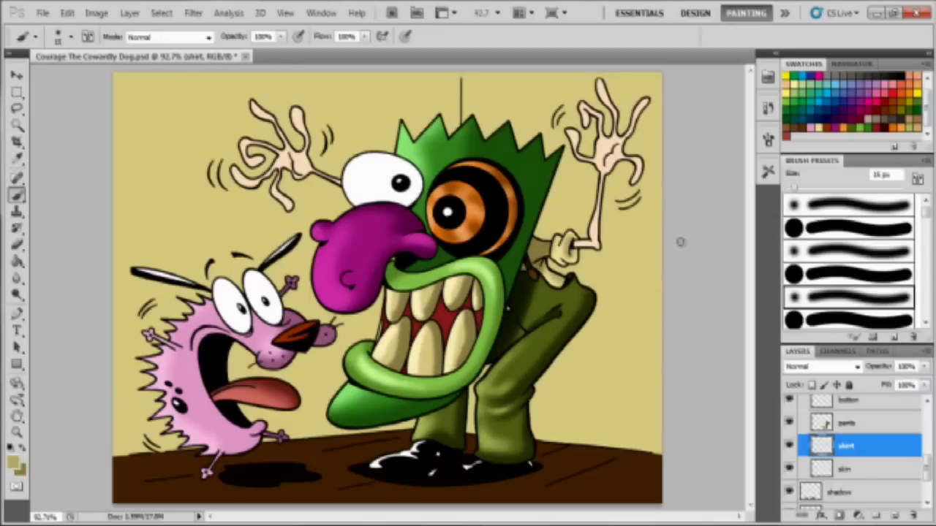
Collapse the Eustace layer group and select the floor layer
drag(926, 465, 925, 427)
click(803, 417)
click(816, 473)
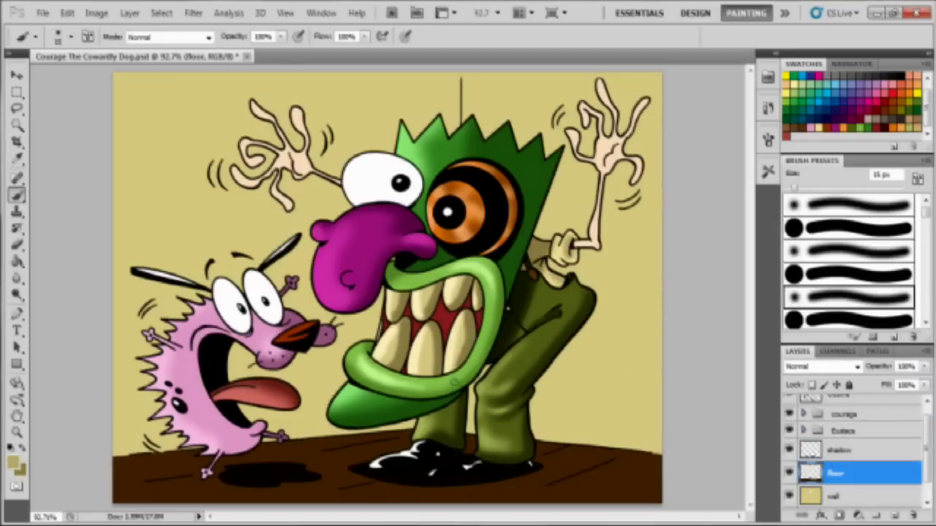
Paint orange highlights across the floorboards with a larger soft brush, using orange swatch colours
click(894, 128)
key(bracketright)
key(bracketright)
key(bracketright)
mouse_move(201, 458)
mouse_down()
mouse_move(109, 475)
mouse_move(168, 495)
mouse_move(674, 490)
mouse_move(408, 506)
mouse_move(535, 499)
mouse_move(157, 497)
mouse_move(117, 481)
mouse_move(190, 491)
mouse_move(370, 446)
mouse_move(611, 475)
mouse_move(426, 514)
mouse_move(548, 514)
mouse_up()
click(909, 84)
key(bracketright)
key(bracketright)
key(bracketright)
Set the foreground to the dark brown #221101 and paint shadow streaks along the floorboards with a smaller brush
key(x)
click(13, 463)
click(457, 286)
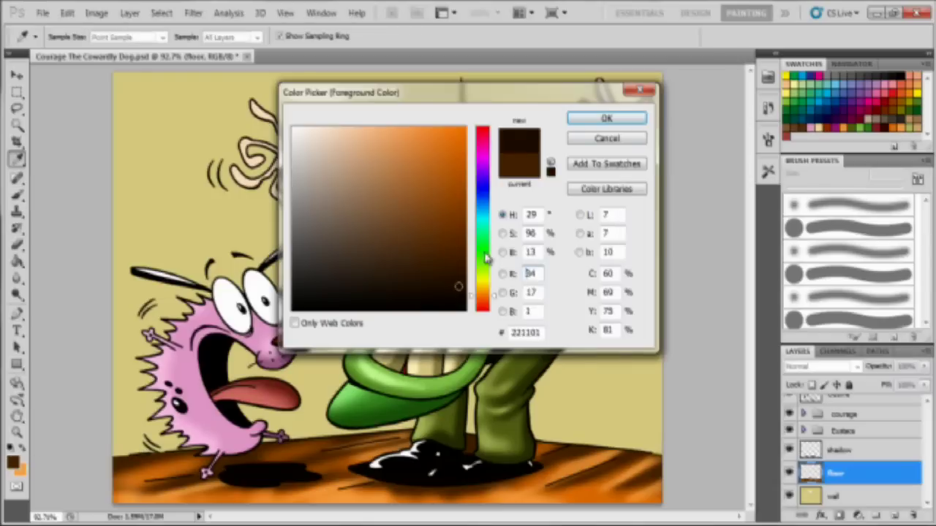
key(Return)
key(bracketleft)
key(bracketleft)
mouse_move(100, 487)
mouse_down()
mouse_move(392, 436)
mouse_move(307, 455)
mouse_up()
key(bracketleft)
key(bracketleft)
drag(555, 457, 648, 494)
drag(578, 491, 534, 498)
Paint dark shadows on the floor around the shoes with a 40 px brush, and load the wall layer's pixels as a selection
key(bracketright)
key(bracketright)
key(bracketright)
mouse_move(490, 470)
mouse_down()
mouse_move(355, 489)
mouse_move(314, 475)
mouse_move(520, 459)
mouse_move(383, 452)
mouse_up()
click(865, 504)
ctrl+click(810, 497)
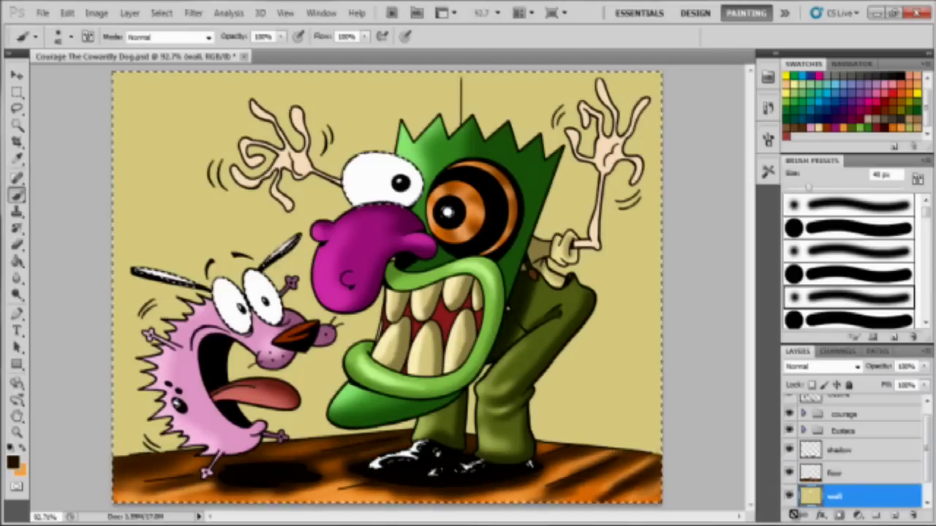
Clear the selection outline, sample the wall's tan colour and set the foreground to a darker olive
key(ctrl+d)
alt+click(636, 409)
click(13, 463)
click(397, 232)
key(Return)
Paint dark olive over the left wall up to the corner line, enlarging the brush to 70 px
drag(122, 79, 124, 439)
key(bracketright)
key(bracketright)
mouse_move(446, 79)
mouse_down()
mouse_move(434, 146)
mouse_move(176, 437)
mouse_move(193, 77)
mouse_move(219, 293)
mouse_move(365, 146)
mouse_up()
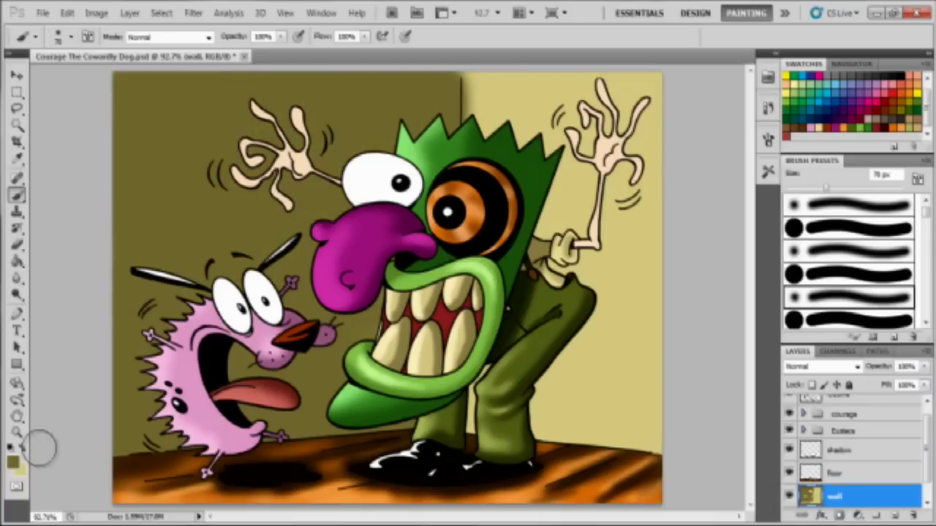
Paint darker patches over the left wall, and use a medium olive foreground with a 90 px brush for soft shadows on the right wall
mouse_move(226, 189)
mouse_down()
mouse_move(372, 266)
mouse_move(341, 84)
mouse_move(98, 309)
mouse_move(133, 358)
mouse_up()
click(14, 462)
click(385, 217)
key(Return)
key(b)
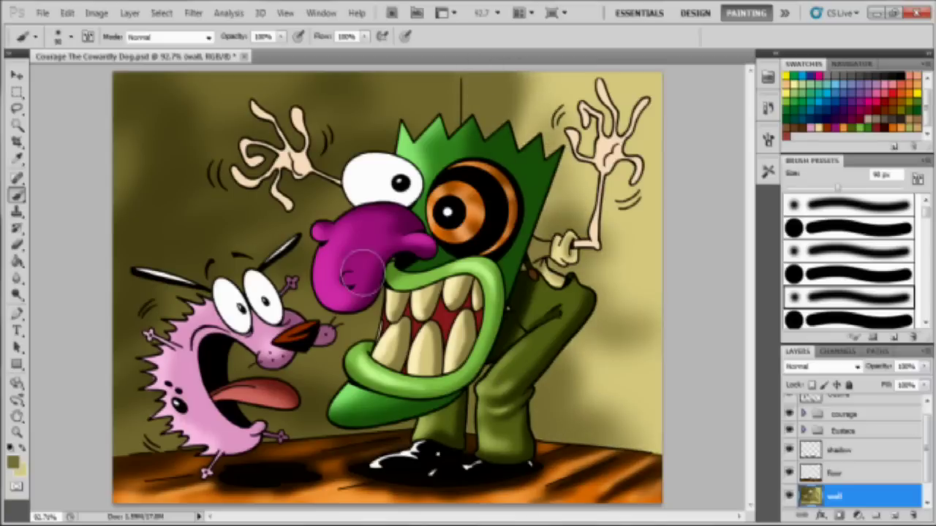
Switch to the skin layer, use skin-tone foreground and background colours, and reduce the brush to 30 px
mouse_move(926, 487)
mouse_down()
mouse_move(926, 437)
mouse_move(927, 483)
mouse_up()
click(863, 471)
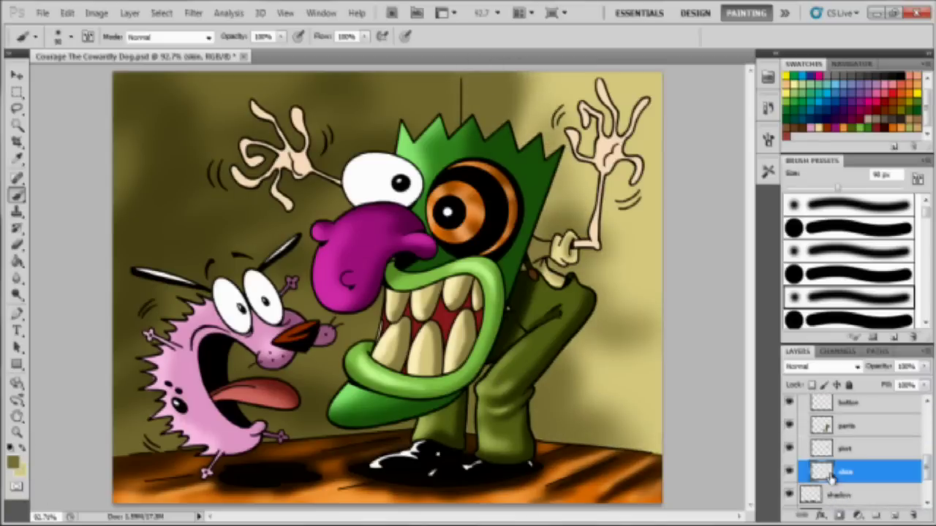
key(bracketleft)
key(bracketleft)
key(bracketleft)
key(bracketleft)
key(bracketleft)
key(bracketleft)
key(bracketleft)
key(bracketleft)
key(bracketleft)
key(bracketleft)
key(bracketleft)
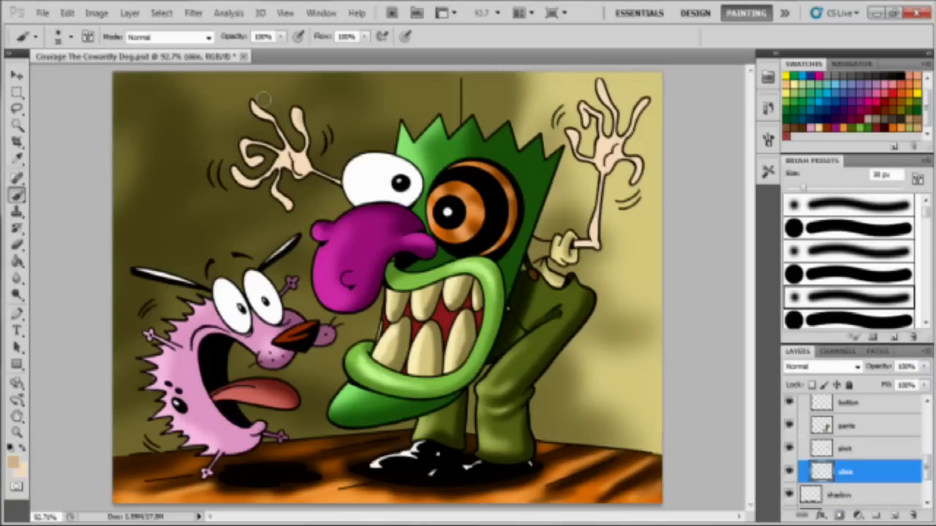